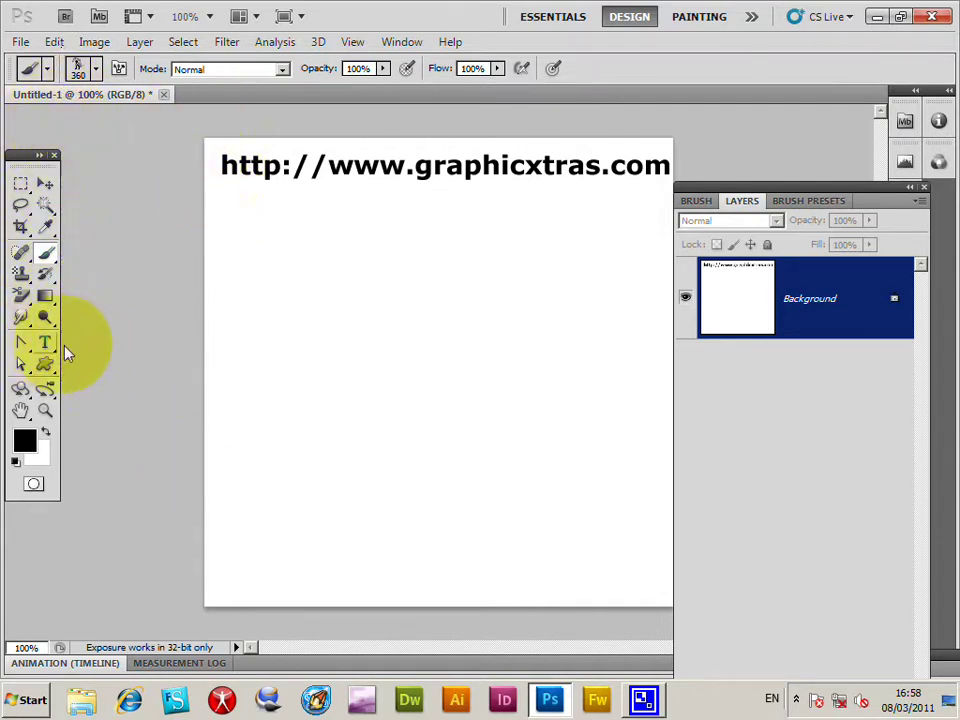
# - Switch to the regular Brush tool and browse the brush tip library
pyautogui.rightClick(48, 257)
pyautogui.click(100, 256)
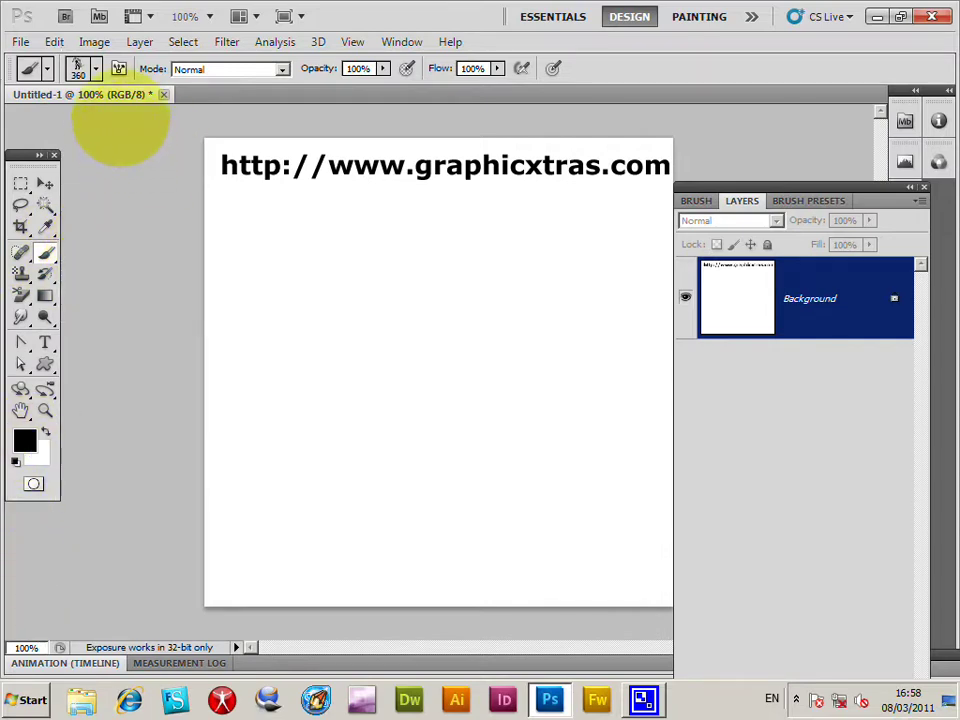
pyautogui.click(95, 69)
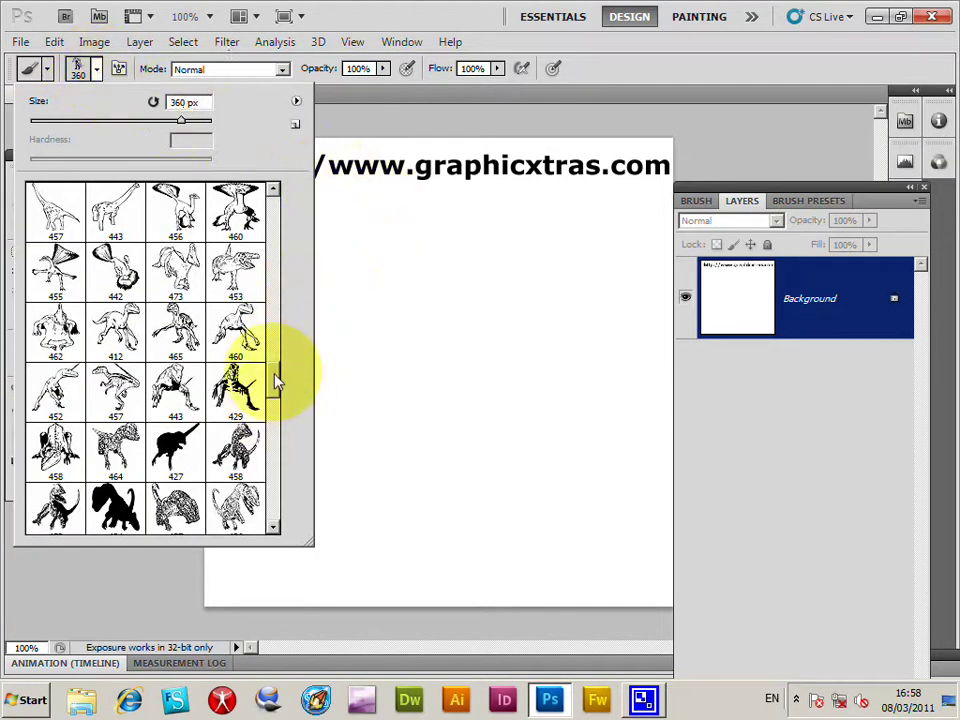
pyautogui.scroll(-1, 274, 381)
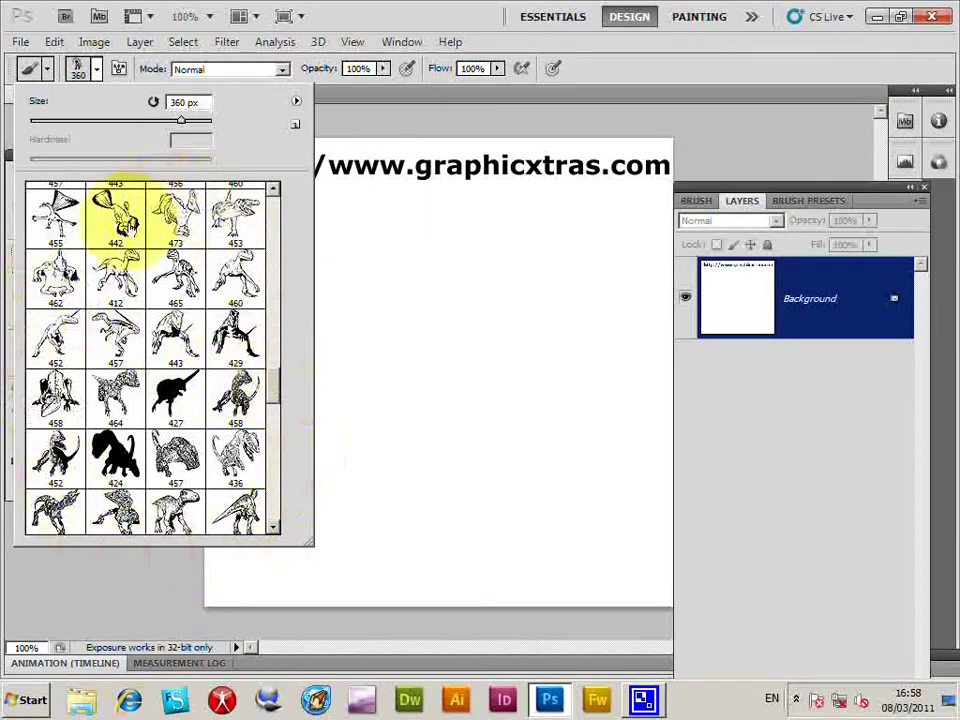
pyautogui.scroll(-2, 276, 400)
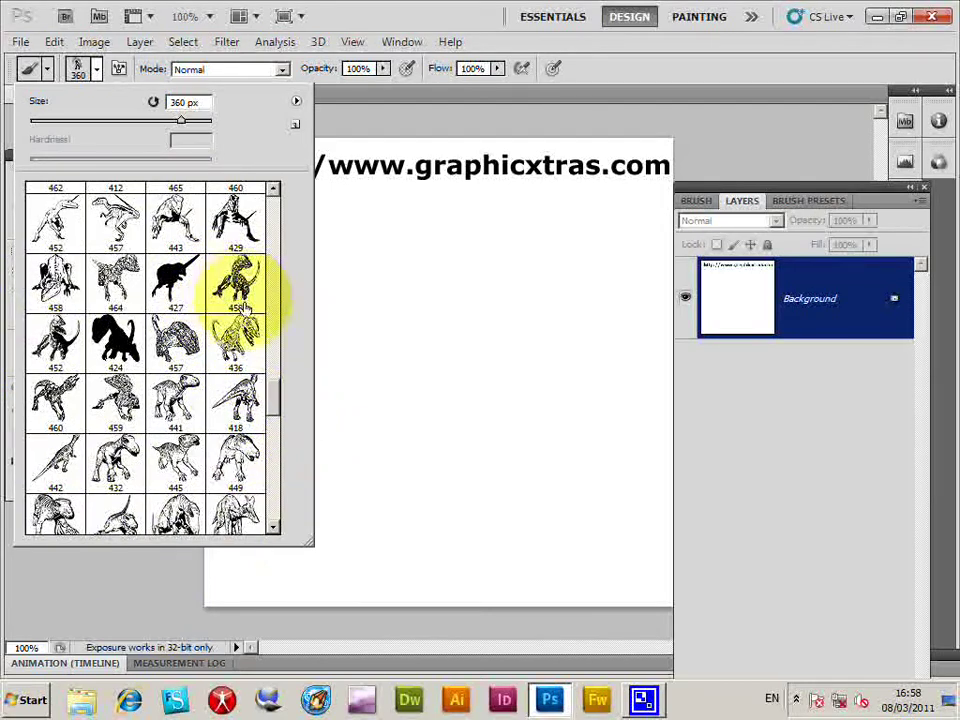
pyautogui.click(295, 103)
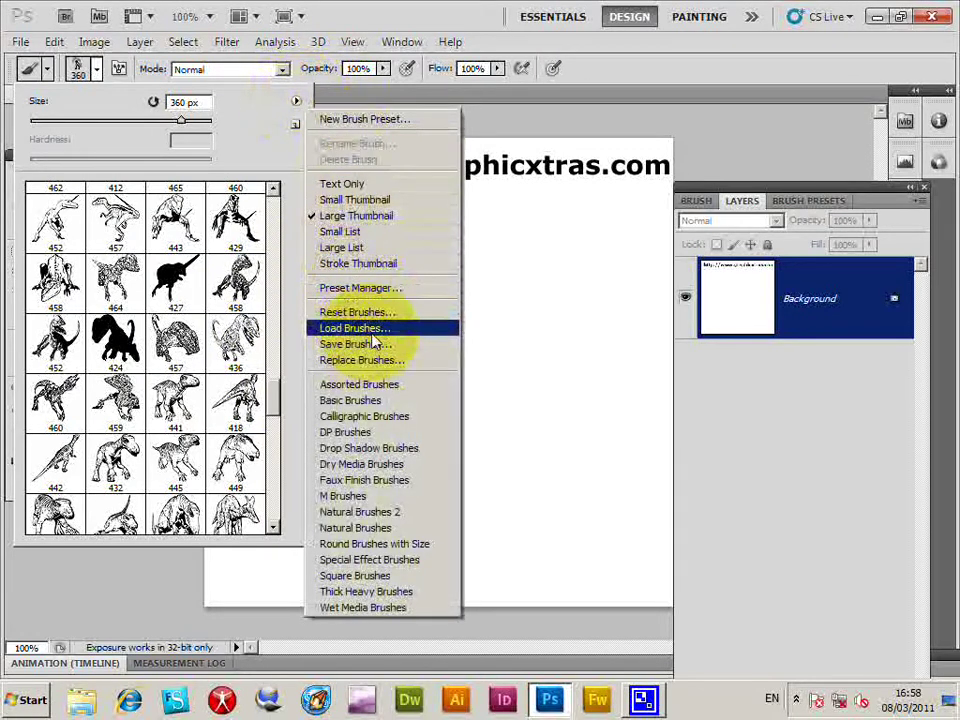
pyautogui.click(19, 42)
# - Convert the Background layer to a cube via 3D > New Shape From Layer > Cube
pyautogui.click(19, 42)
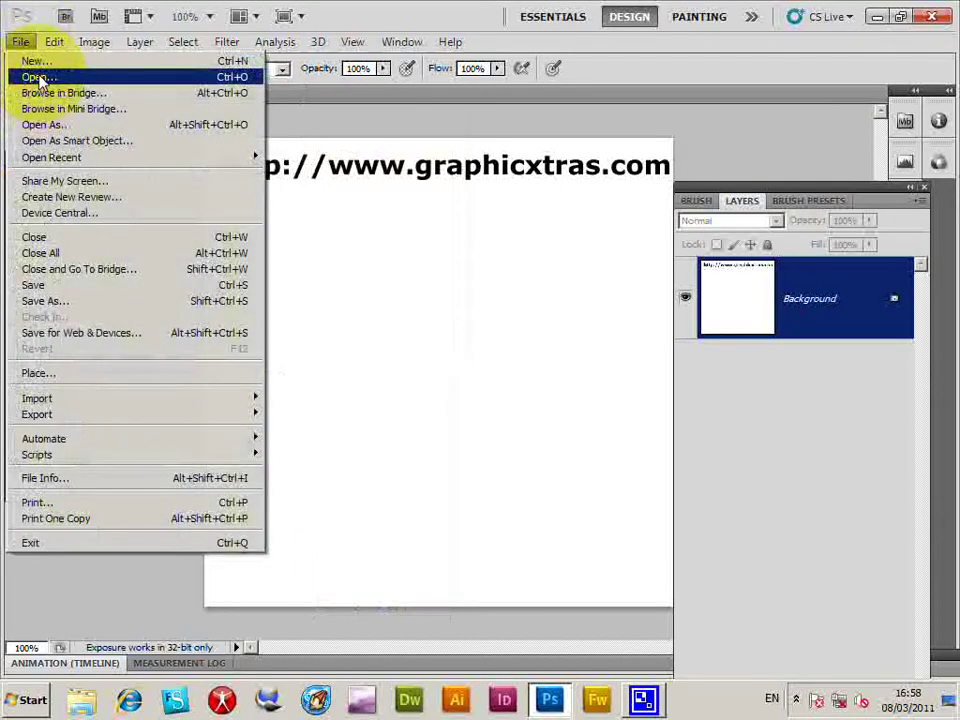
pyautogui.click(356, 96)
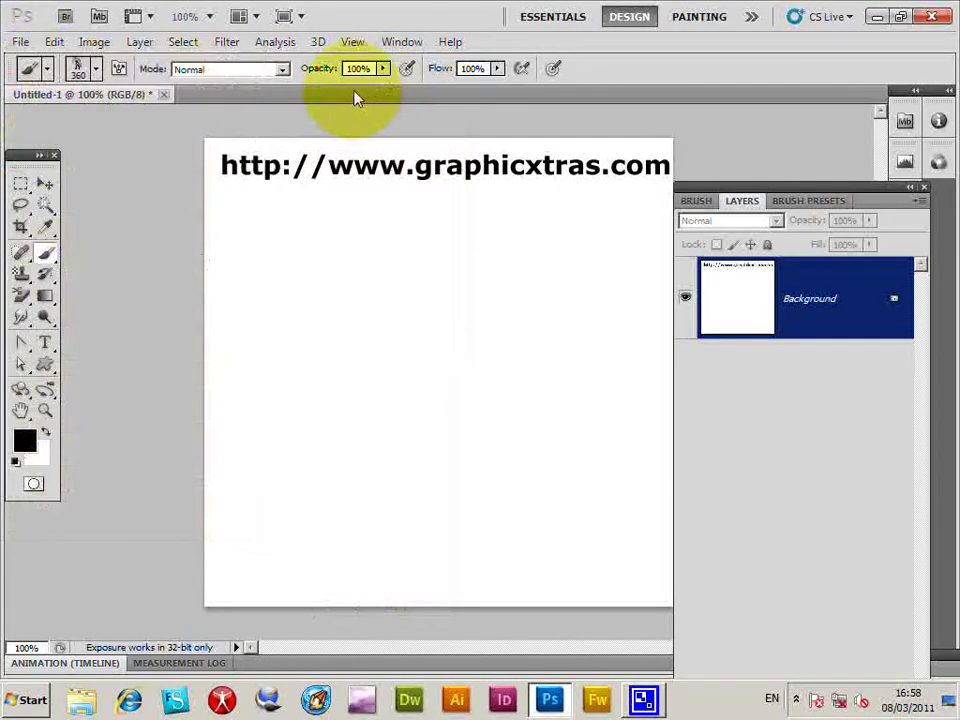
pyautogui.click(322, 45)
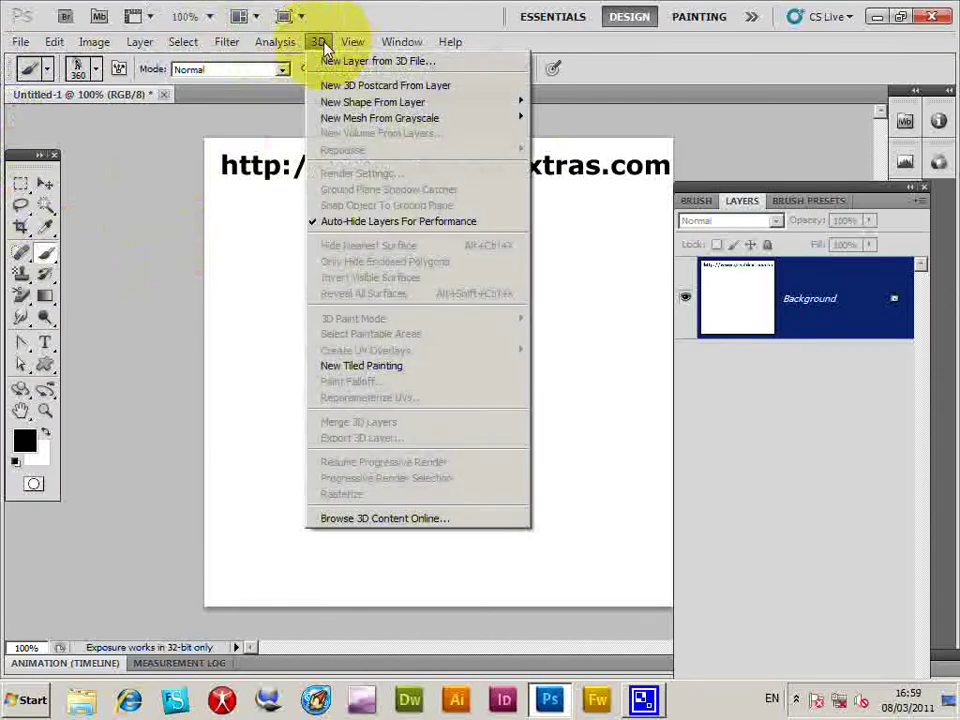
pyautogui.moveTo(336, 104)
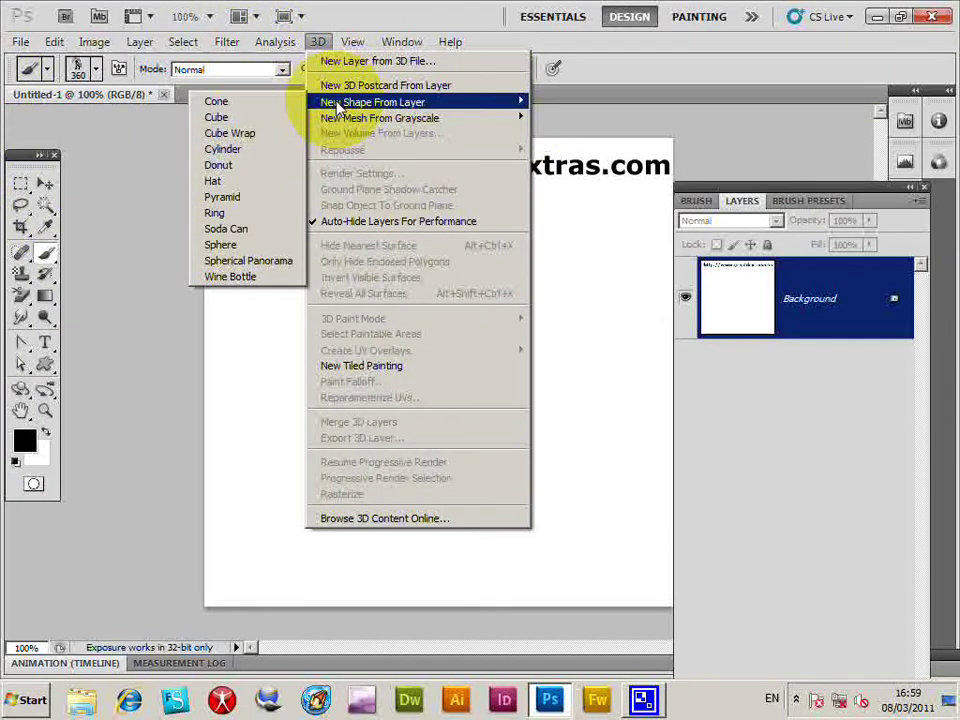
pyautogui.click(243, 121)
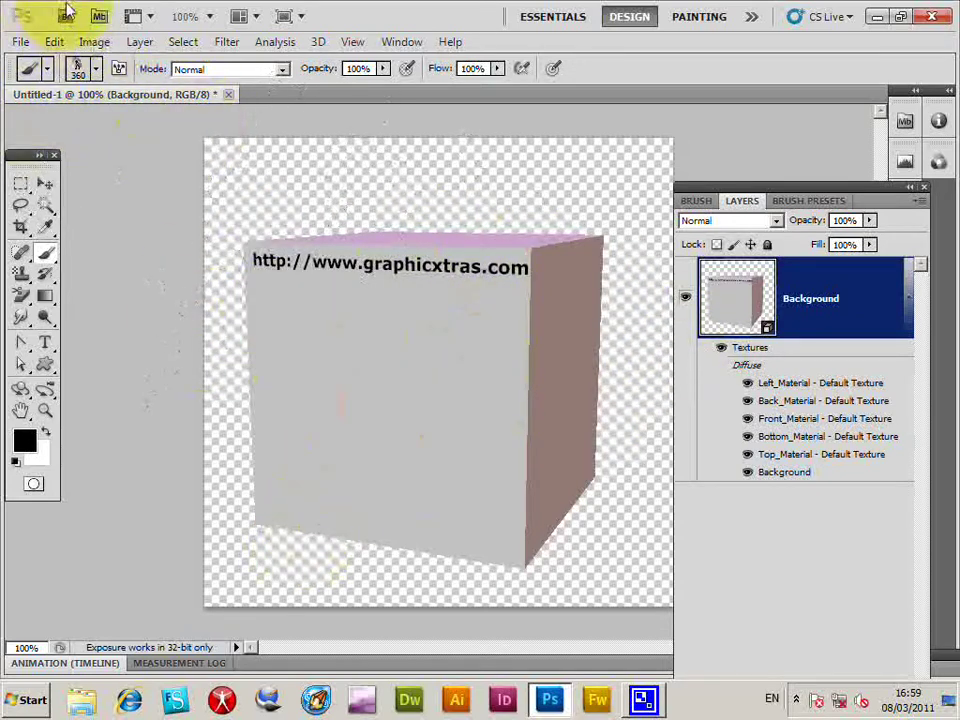
# - Enlarge the dinosaur brush to 226 px and stamp it on the cube's front face
pyautogui.click(47, 69)
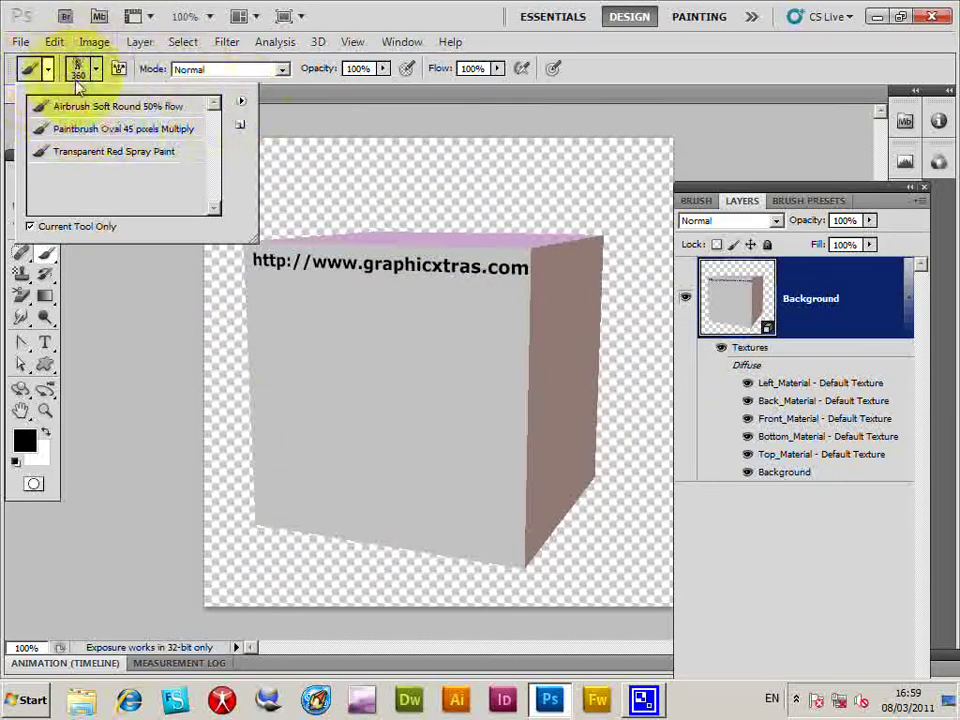
pyautogui.click(77, 70)
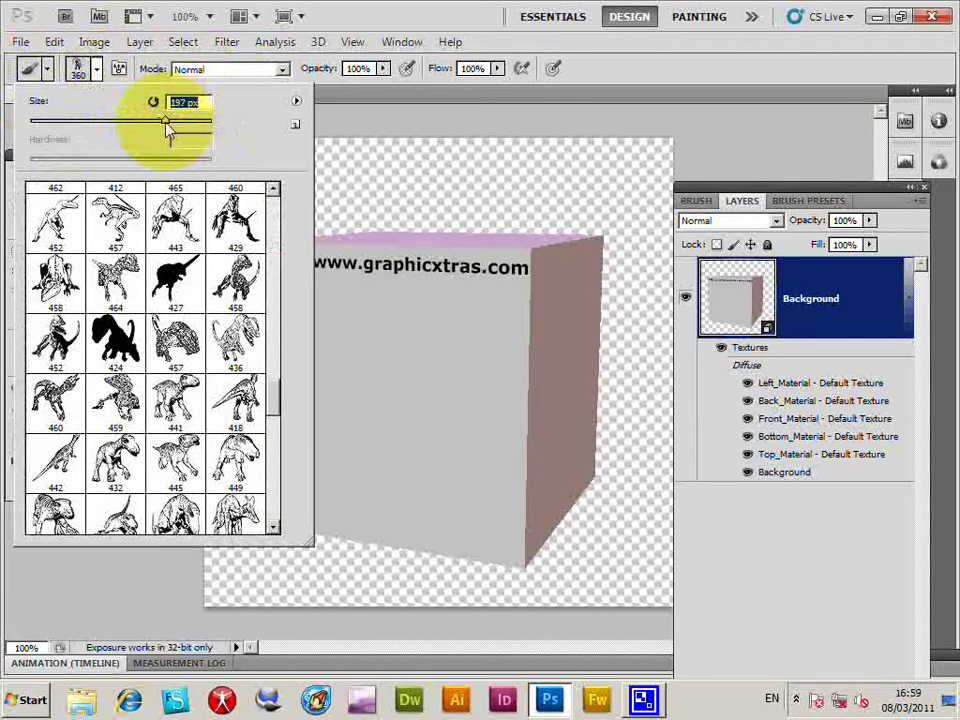
pyautogui.moveTo(167, 125); pyautogui.dragTo(171, 122)
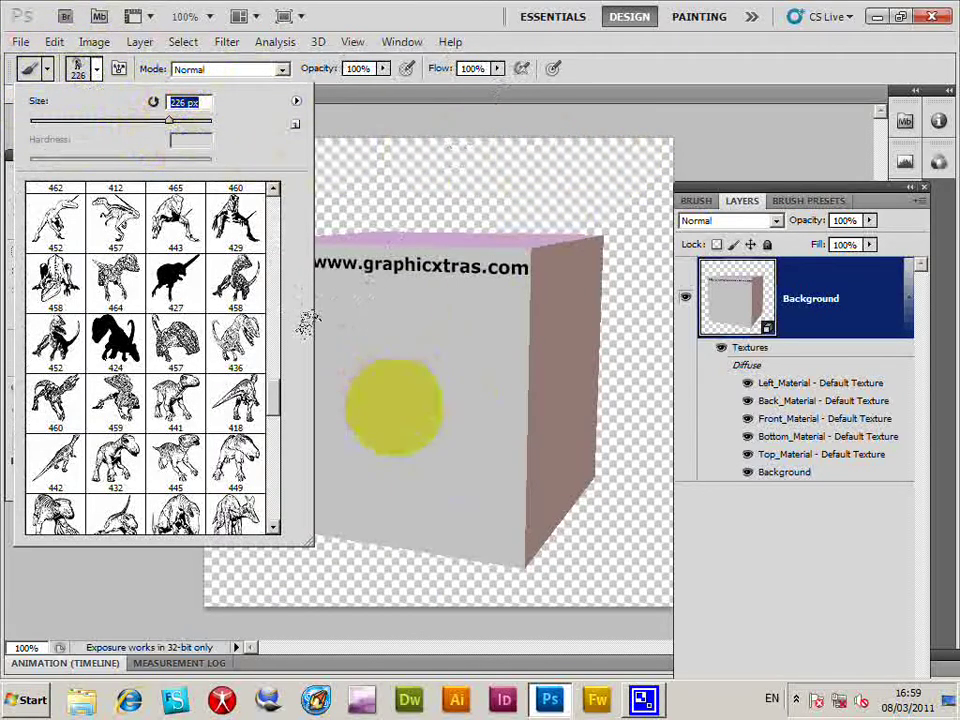
pyautogui.click(388, 400)
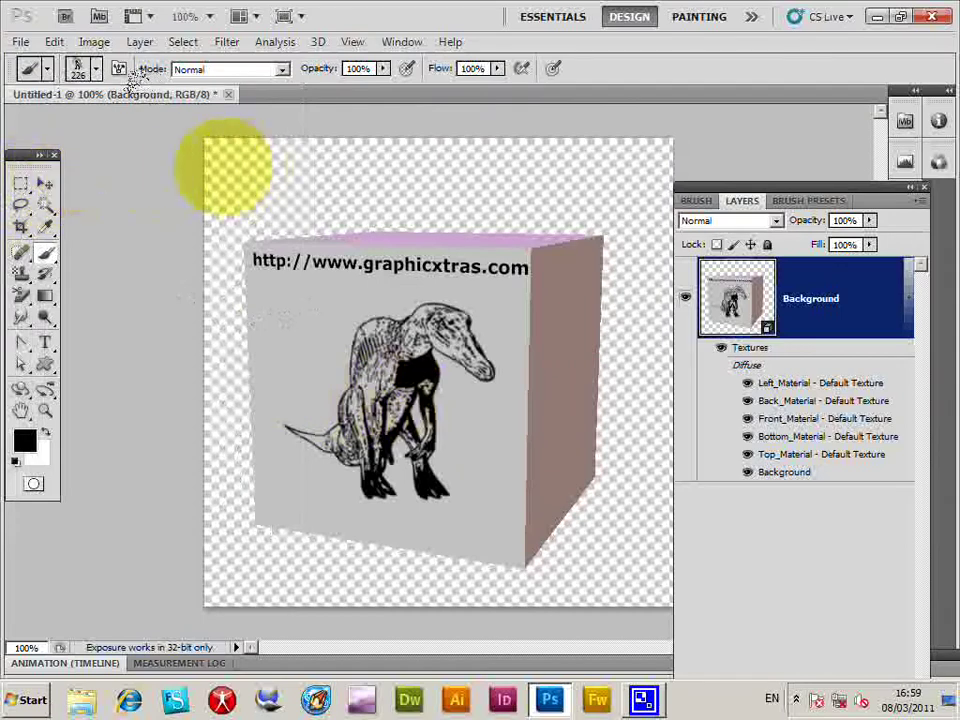
# - Rotate the cube to its pink side and stamp another dinosaur there with the brush
pyautogui.click(22, 392)
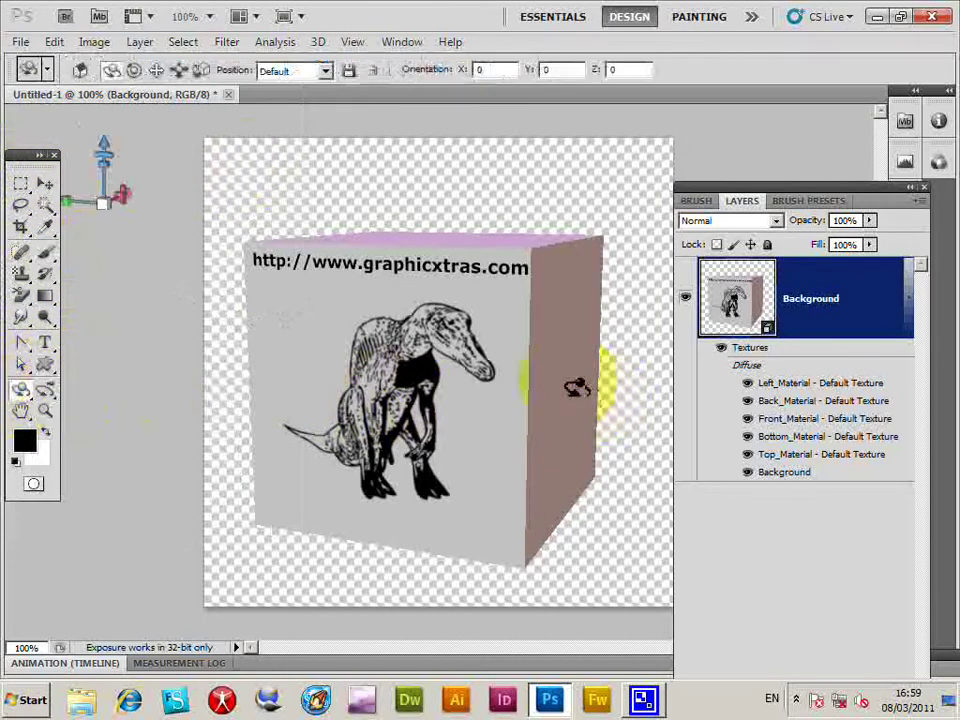
pyautogui.moveTo(544, 386); pyautogui.dragTo(418, 368)
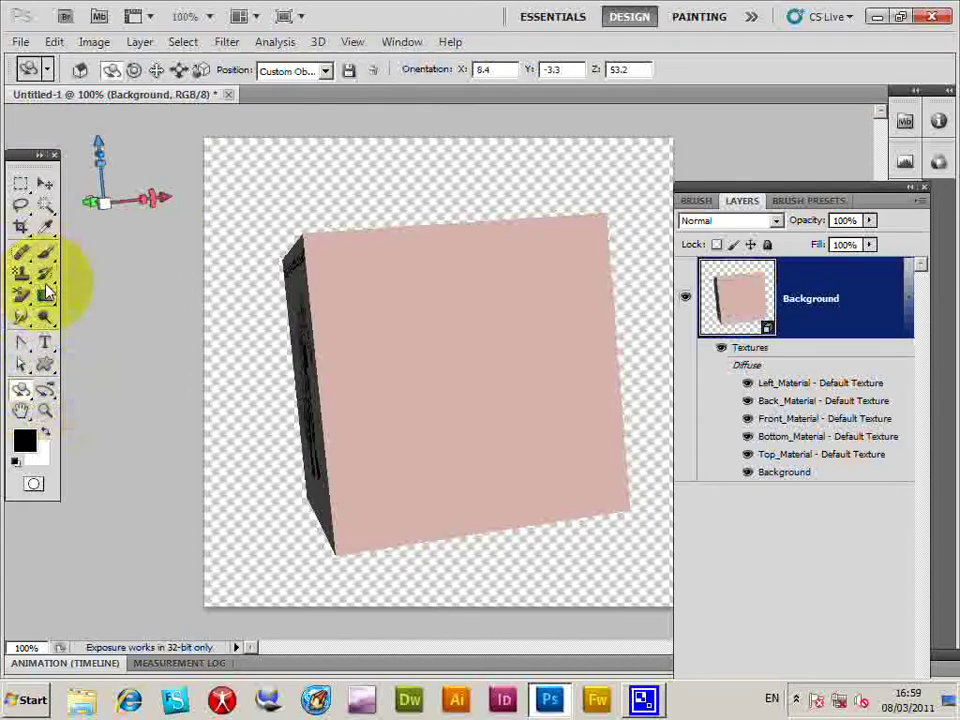
pyautogui.click(44, 253)
pyautogui.click(458, 368)
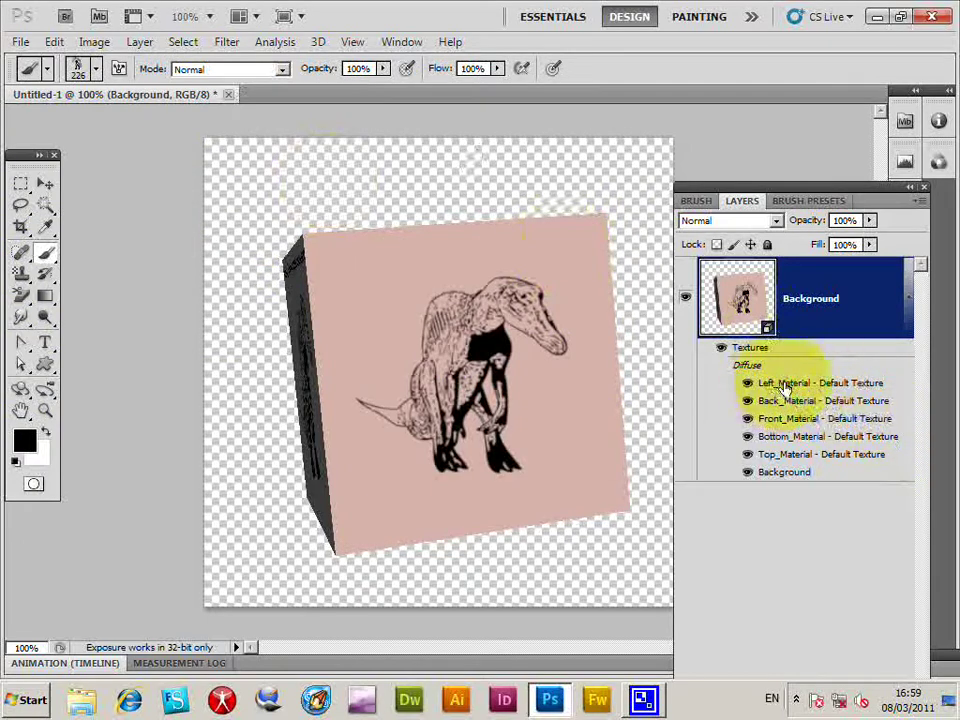
# - Stamp a 452 px dinosaur into the Front_Material texture, then return to Untitled-1
pyautogui.doubleClick(815, 425)
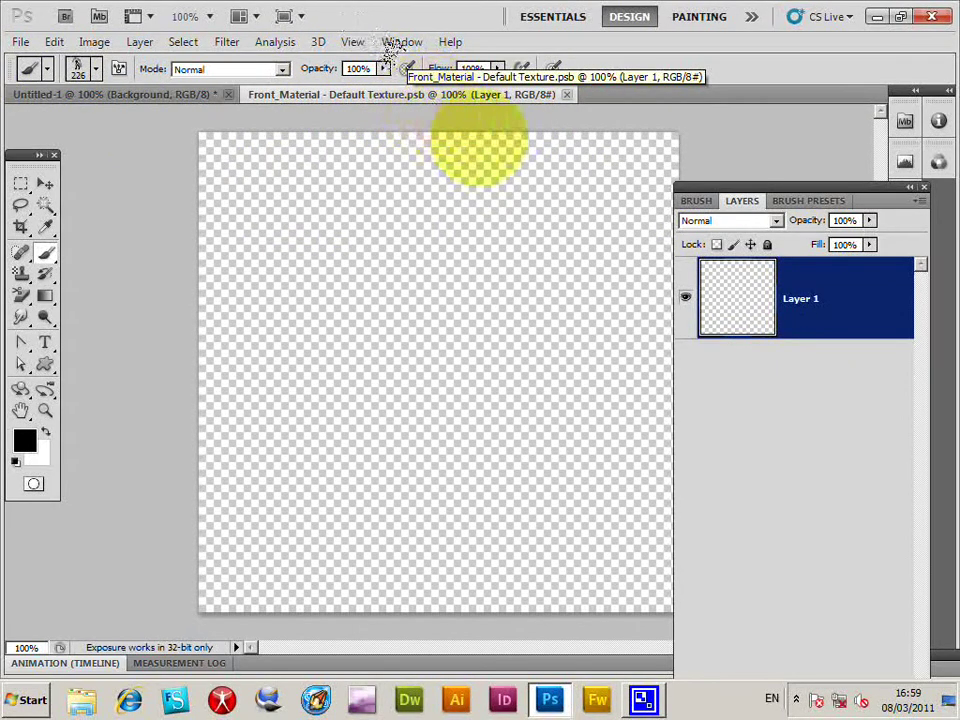
pyautogui.click(95, 72)
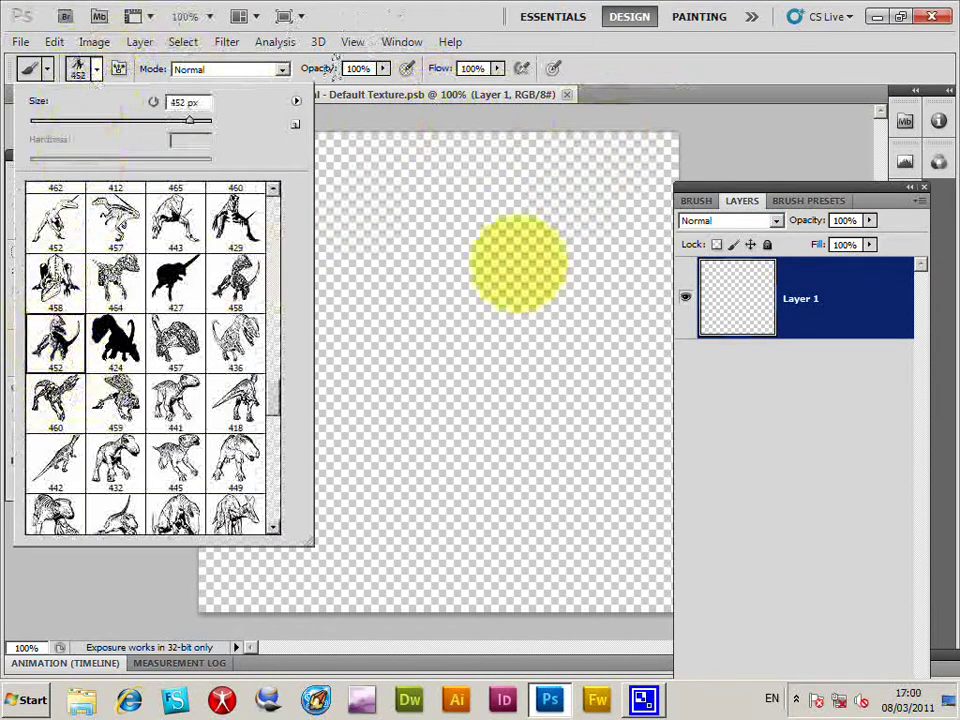
pyautogui.click(445, 355)
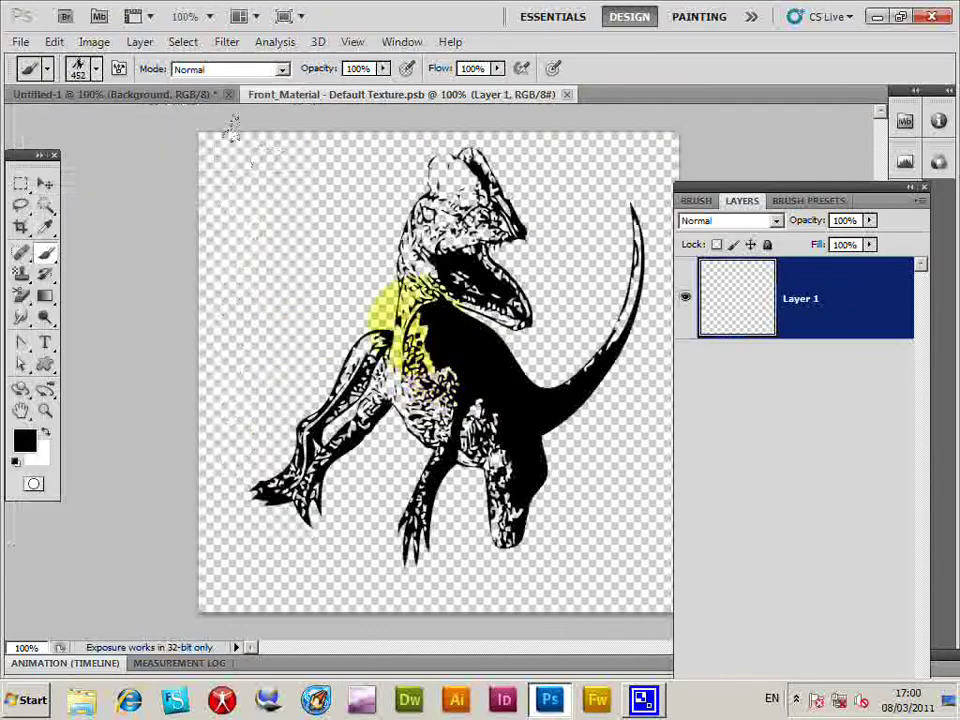
pyautogui.click(113, 95)
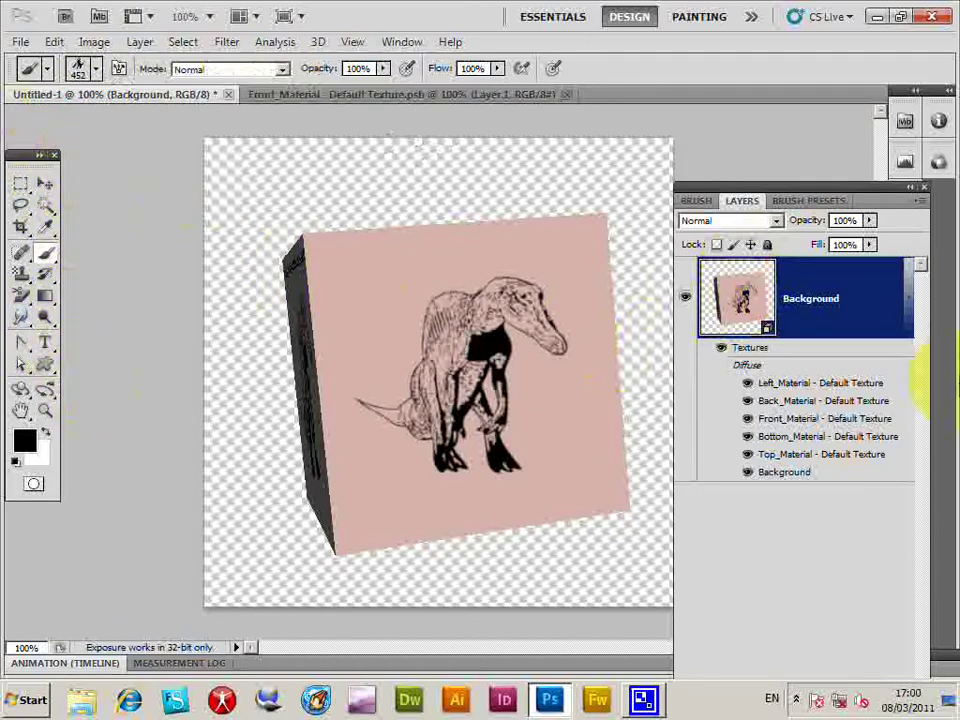
# - Open the Top_Material texture for editing and choose dinosaur brush 432
pyautogui.doubleClick(843, 455)
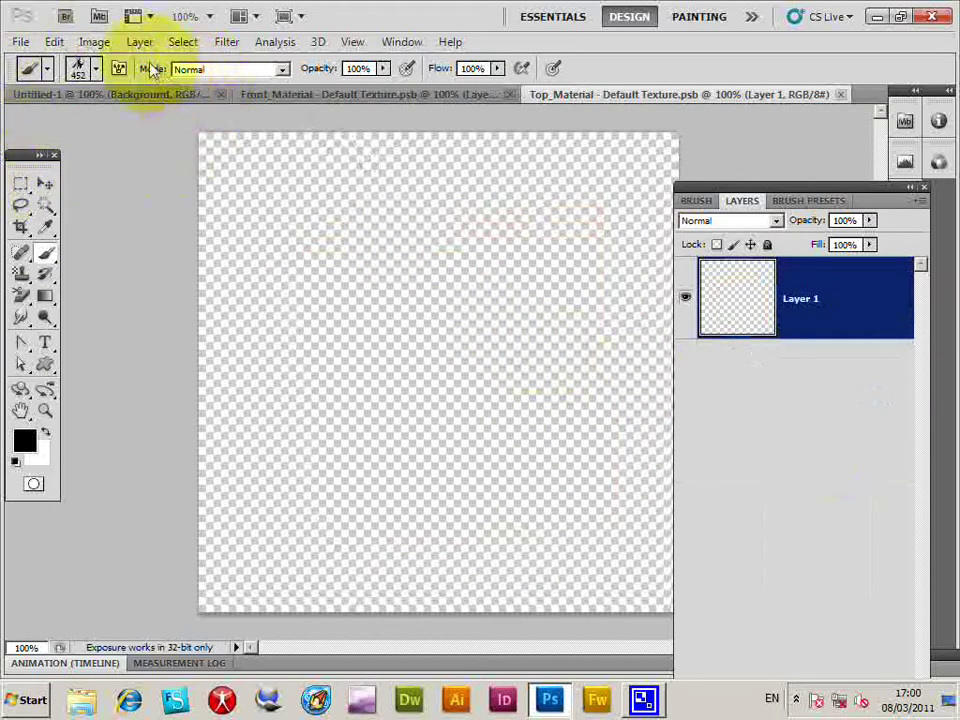
pyautogui.click(79, 68)
pyautogui.click(100, 458)
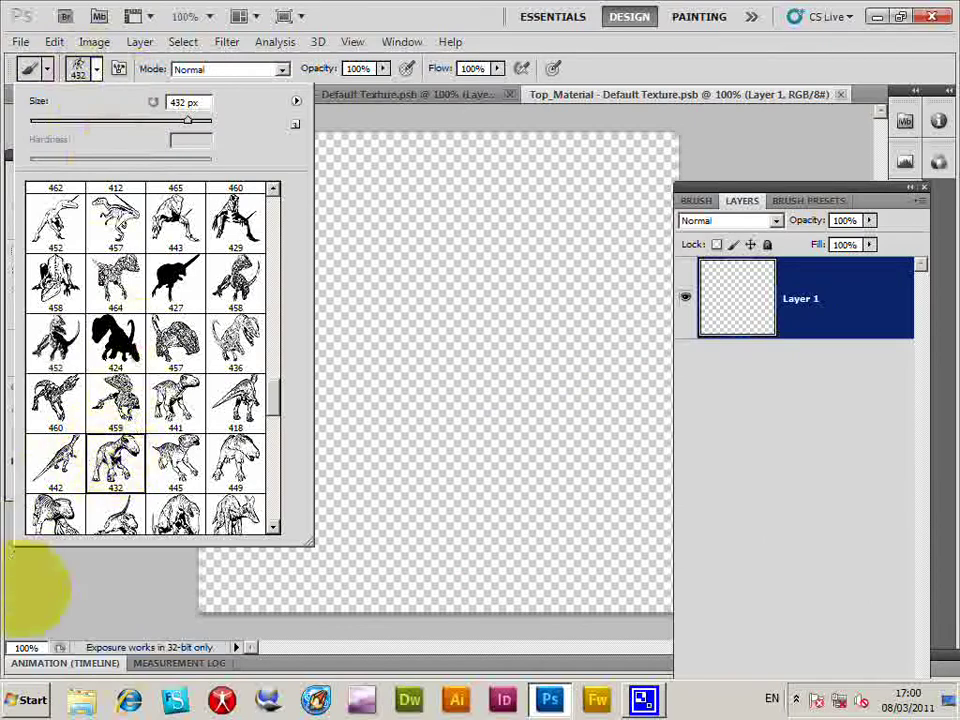
pyautogui.press('Return')
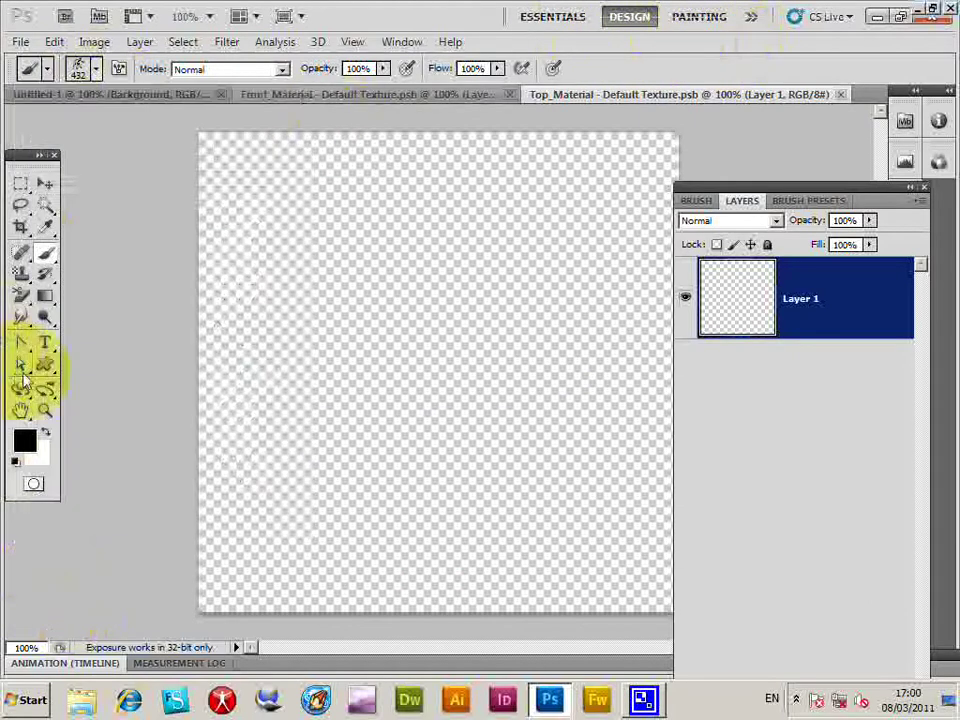
# - Set the foreground colour to red, stamp the dinosaur, and return to the cube document
pyautogui.click(25, 440)
pyautogui.click(436, 220)
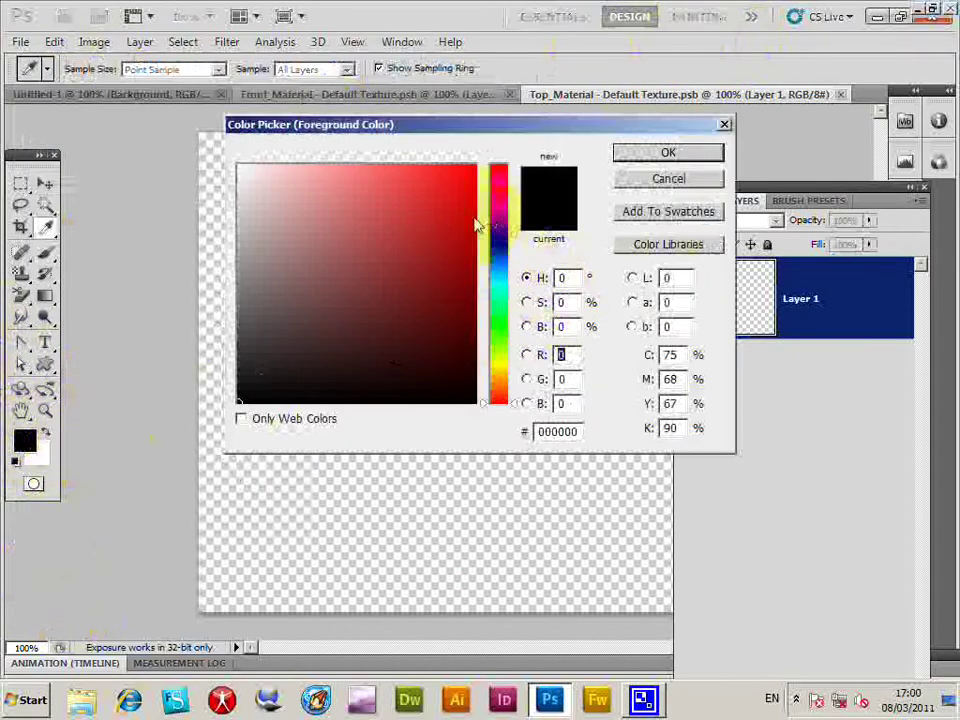
pyautogui.click(700, 155)
pyautogui.click(456, 369)
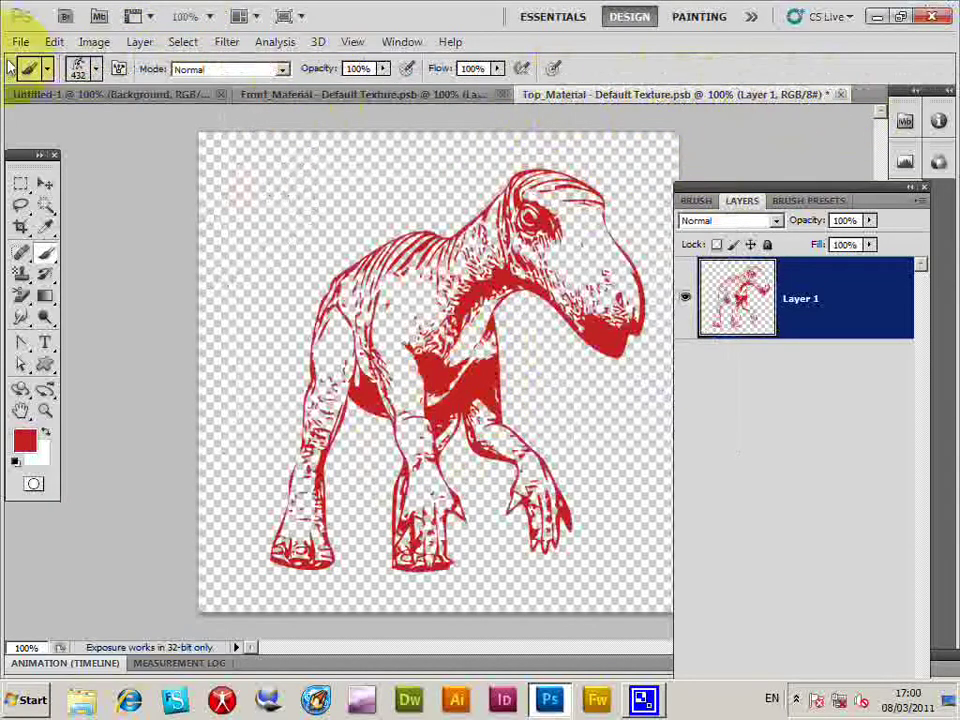
pyautogui.click(92, 95)
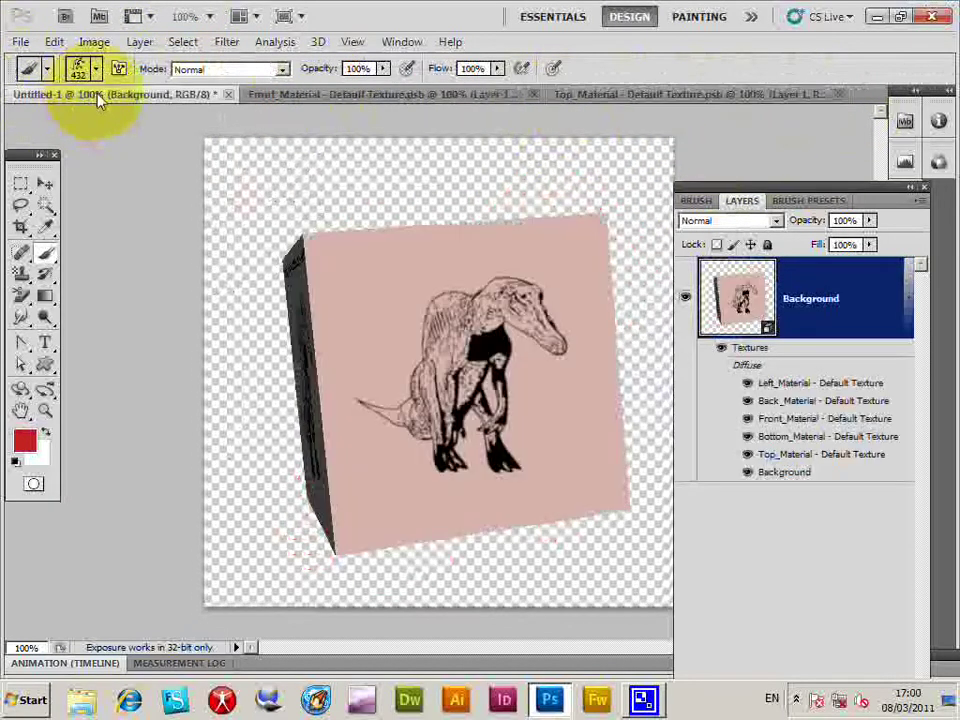
# - Rotate the cube to its cream face and stamp it with red dinosaur brush 424
pyautogui.click(22, 392)
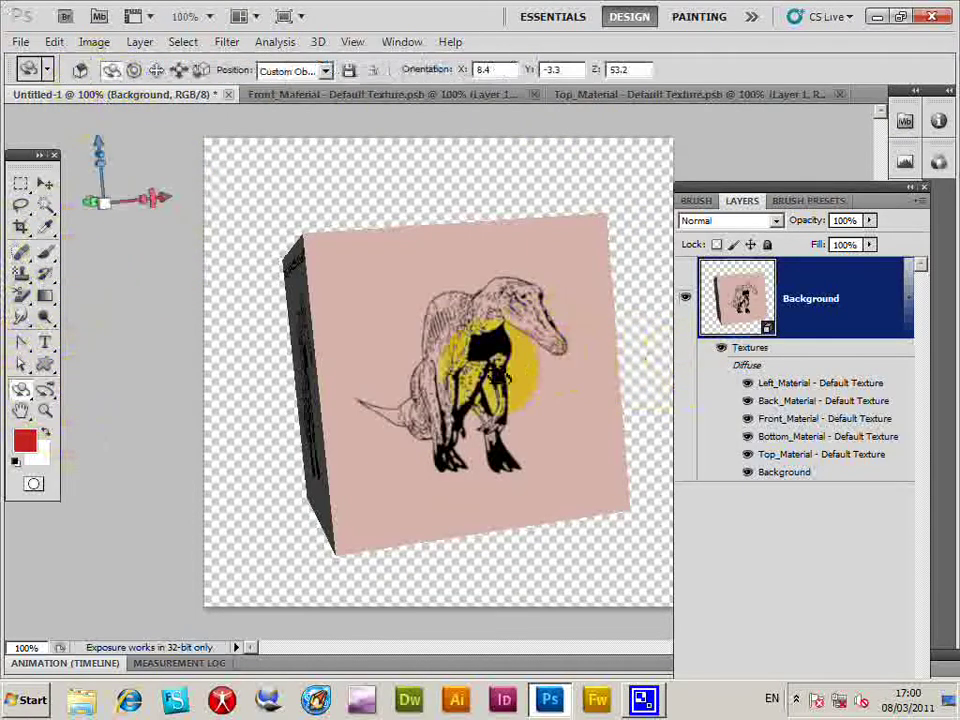
pyautogui.moveTo(497, 371); pyautogui.dragTo(289, 349)
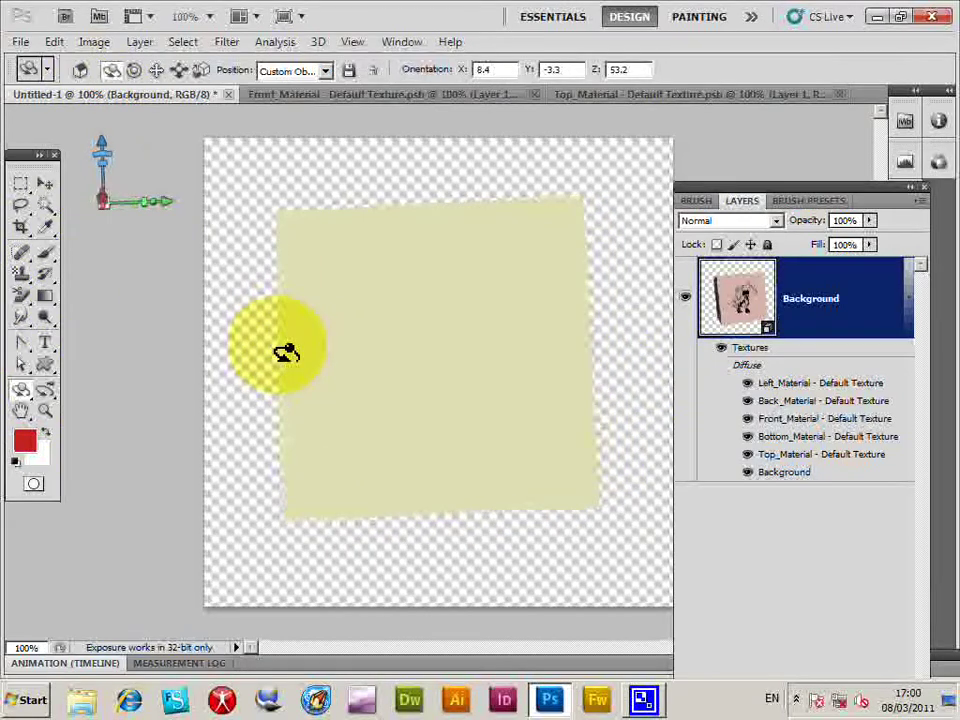
pyautogui.click(47, 256)
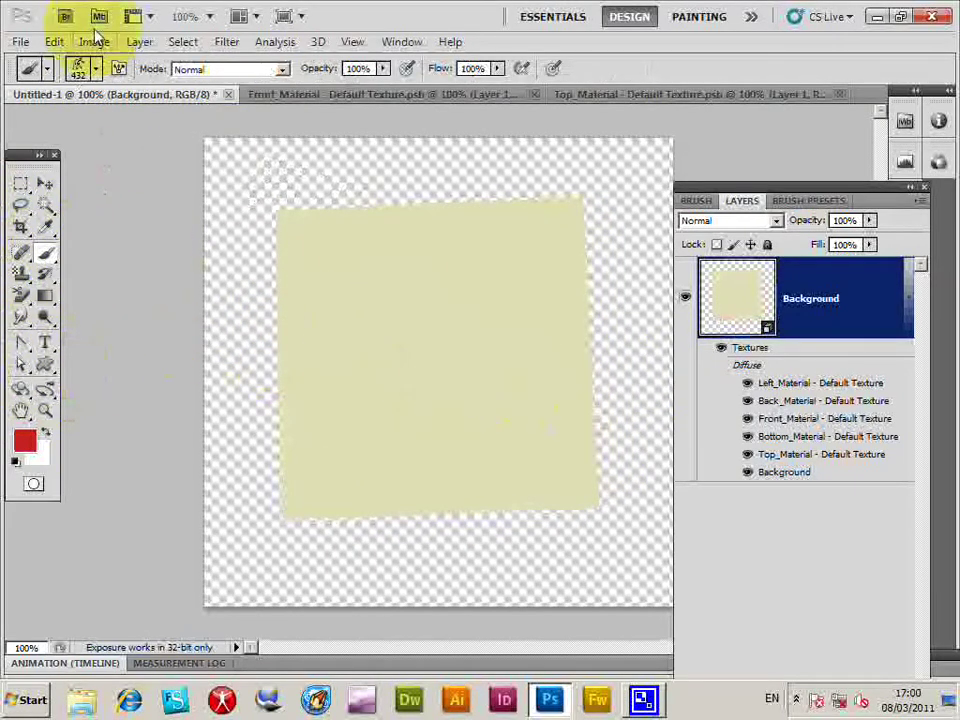
pyautogui.click(80, 68)
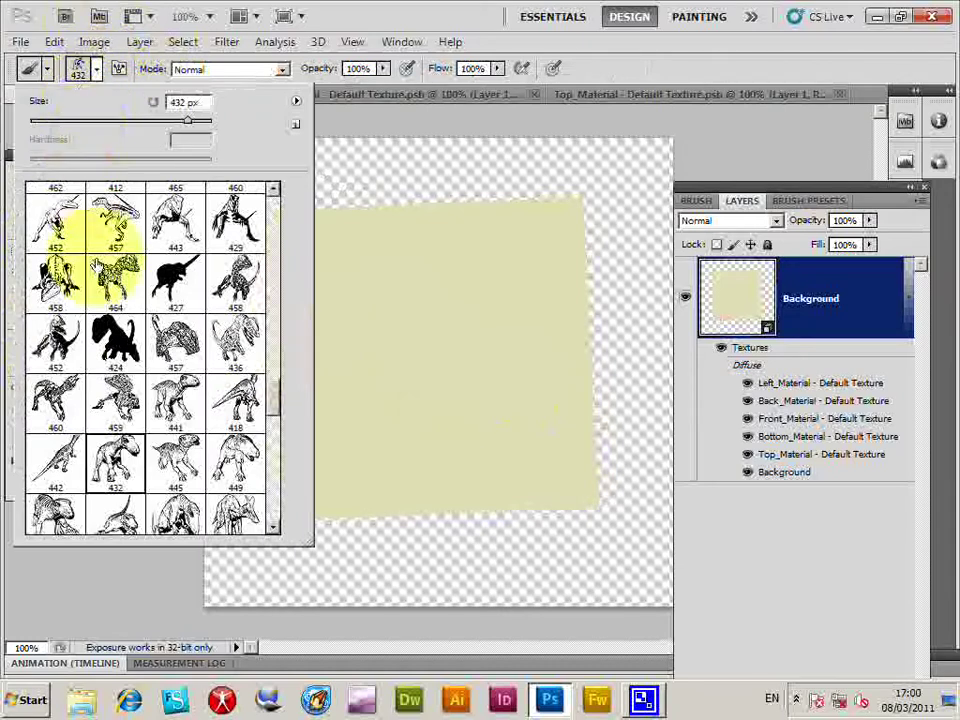
pyautogui.click(105, 342)
pyautogui.click(450, 405)
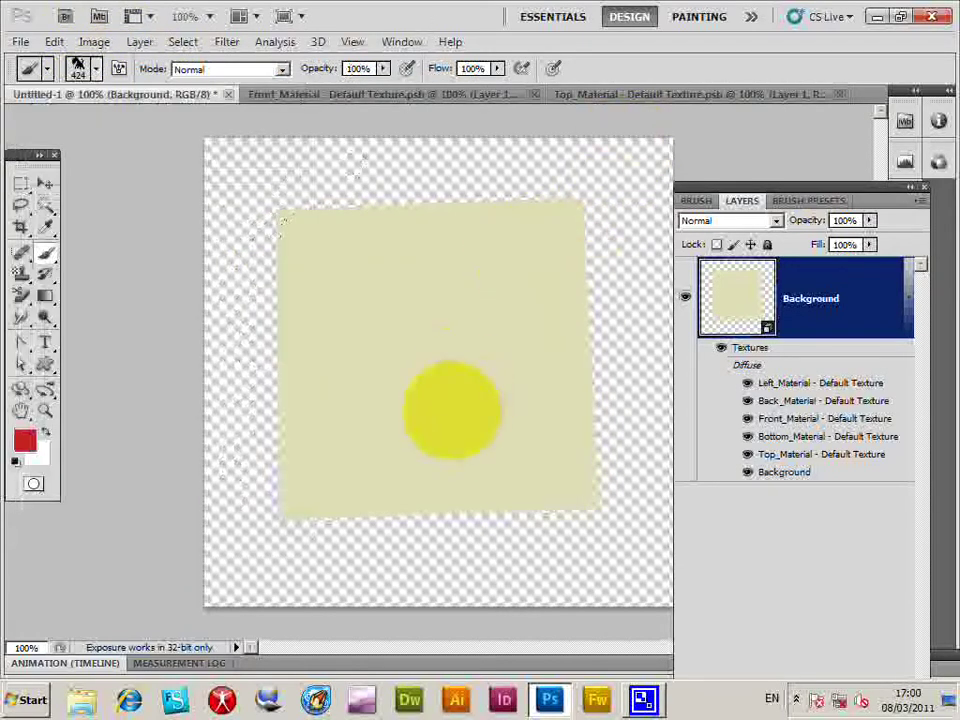
pyautogui.click(456, 375)
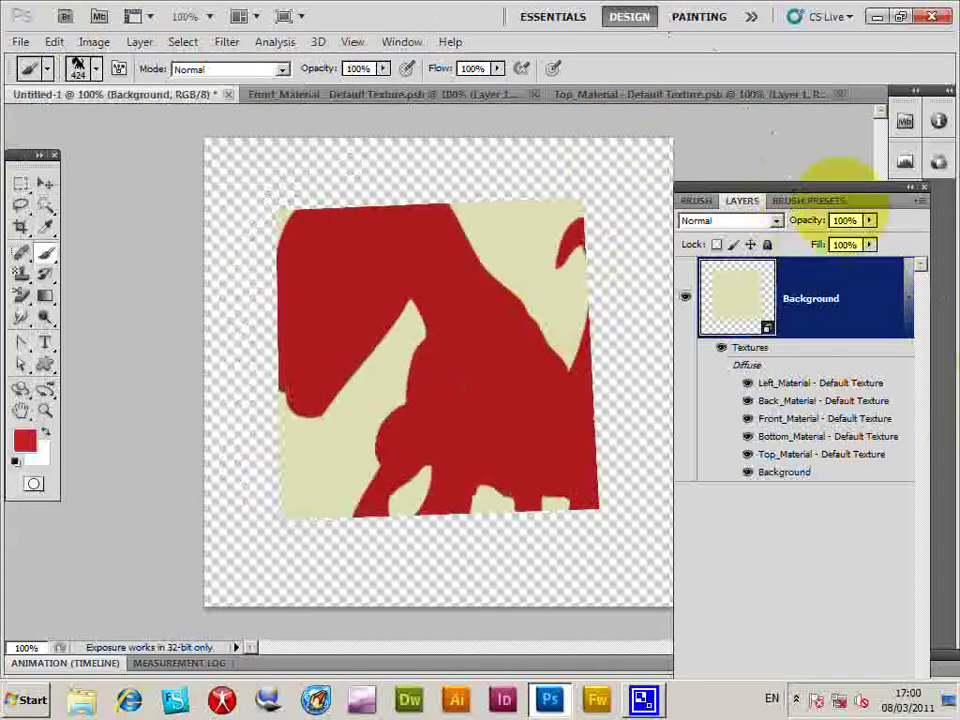
# - Rotate the cube to reveal its grey face with the upside-down red dinosaur
pyautogui.click(22, 388)
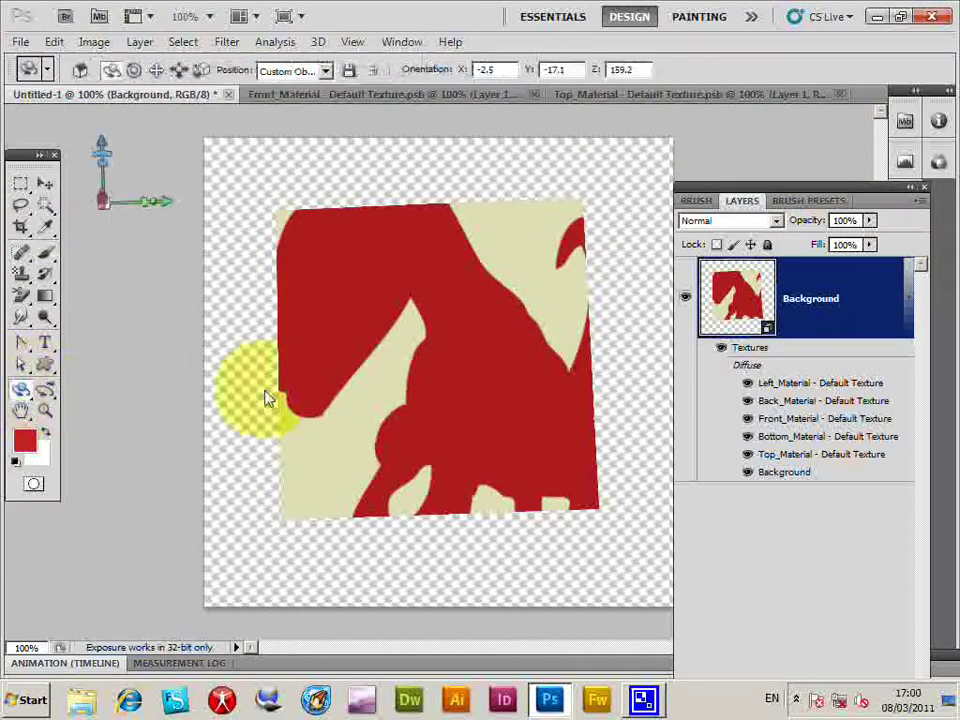
pyautogui.moveTo(531, 354); pyautogui.dragTo(502, 333)
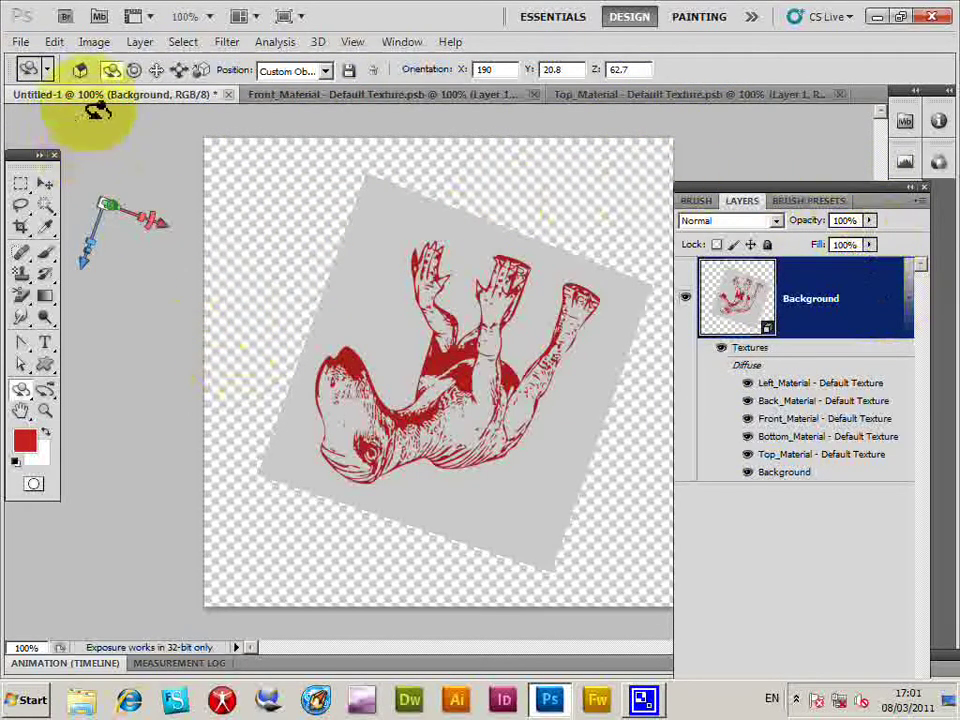
pyautogui.click(457, 101)
# - Apply a 2.8-pixel Gaussian Blur to the red dinosaur in the Top_Material texture
pyautogui.click(703, 100)
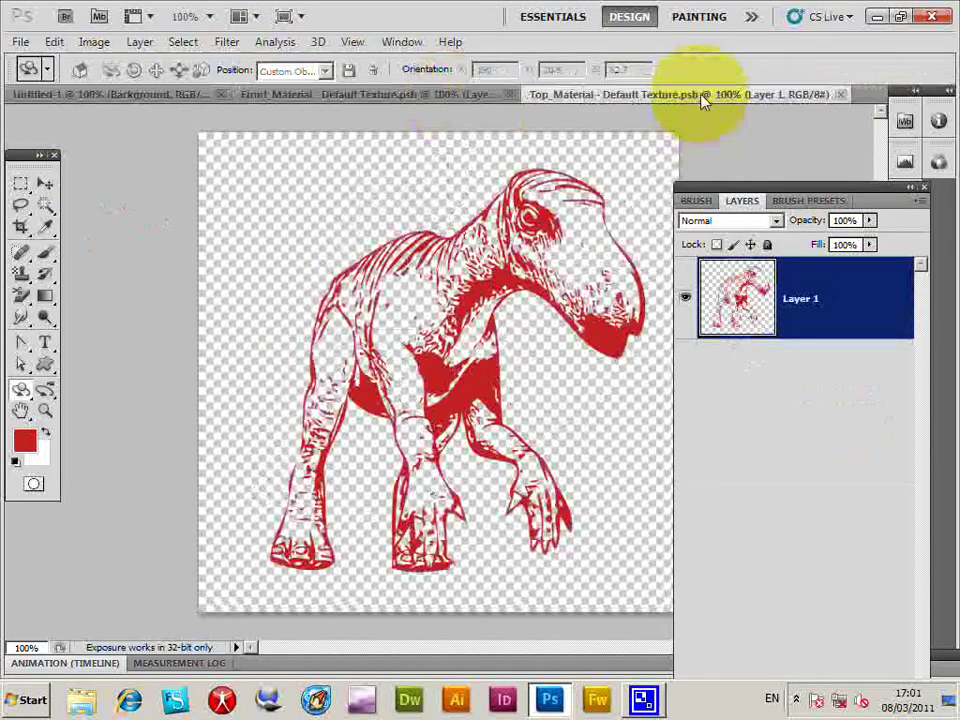
pyautogui.click(226, 42)
pyautogui.moveTo(289, 199)
pyautogui.click(157, 262)
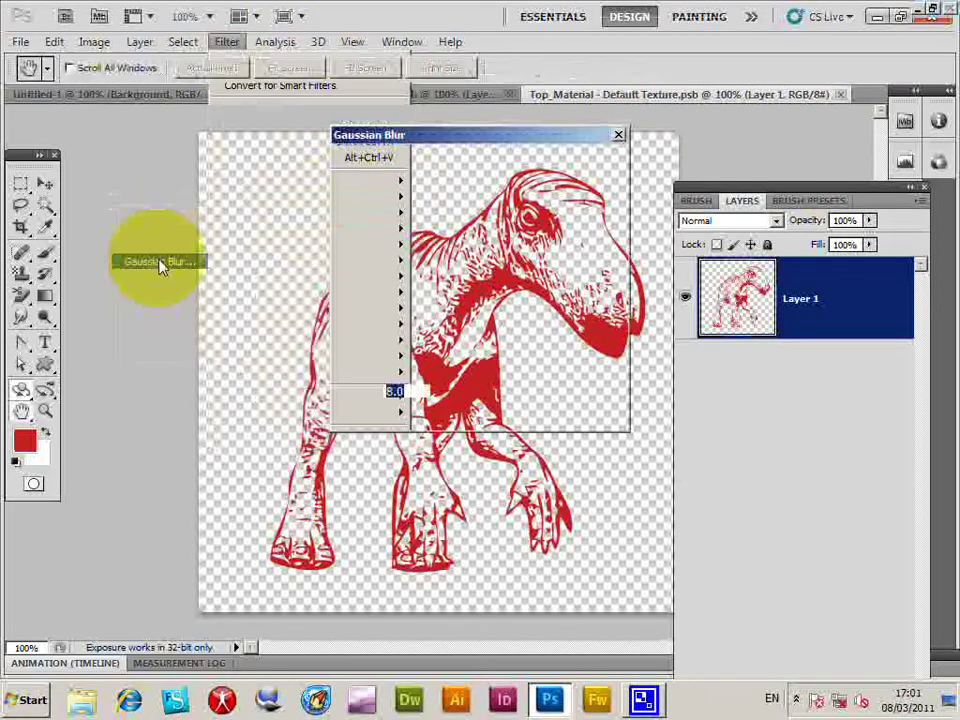
pyautogui.moveTo(392, 416); pyautogui.dragTo(375, 420)
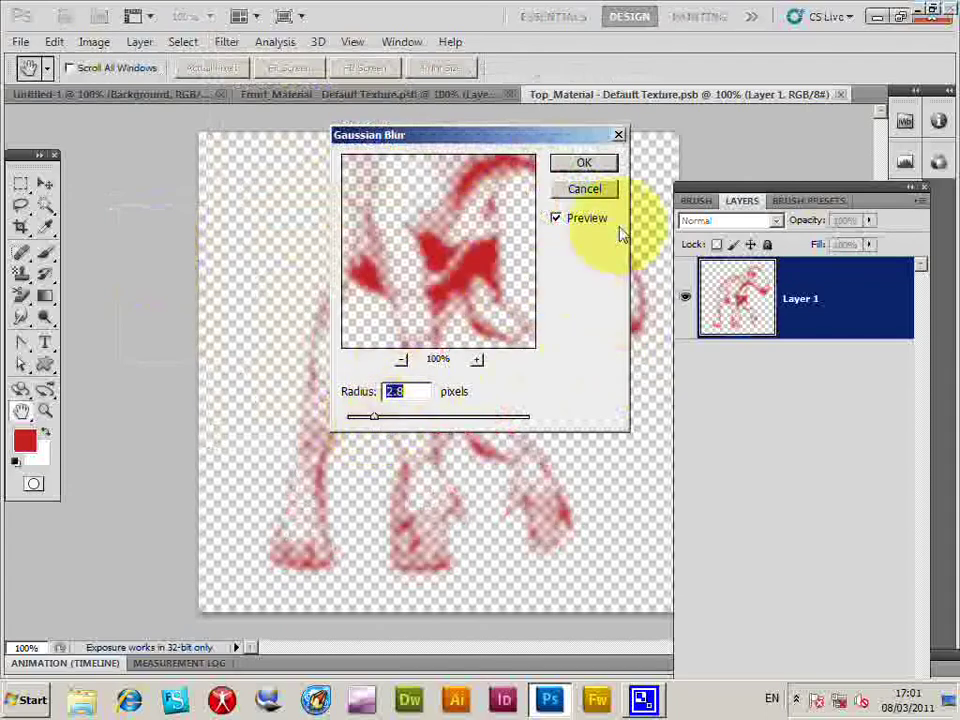
pyautogui.click(590, 168)
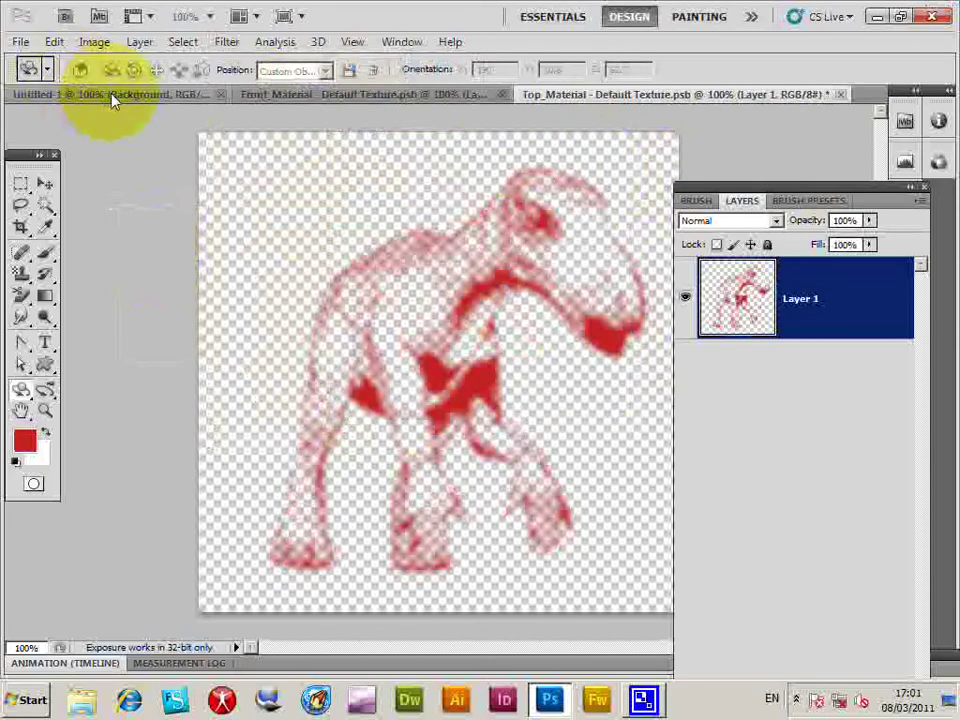
# - In Untitled-1, rotate the cube to its pink face and stamp it with red dinosaur brush 452
pyautogui.click(112, 96)
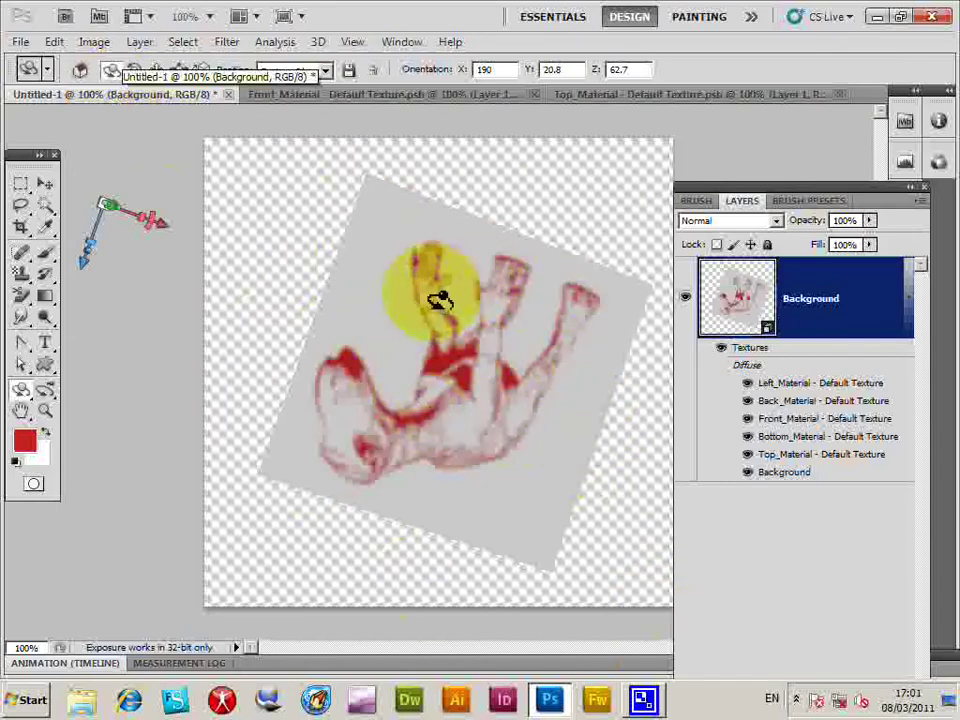
pyautogui.moveTo(536, 418); pyautogui.dragTo(379, 476)
pyautogui.click(45, 390)
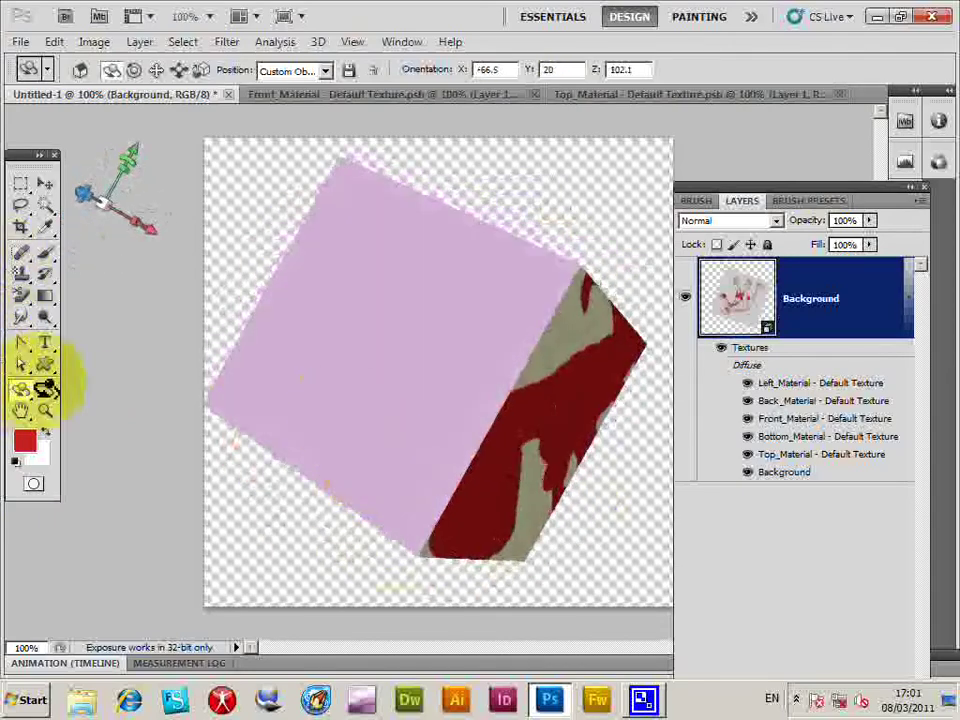
pyautogui.click(45, 253)
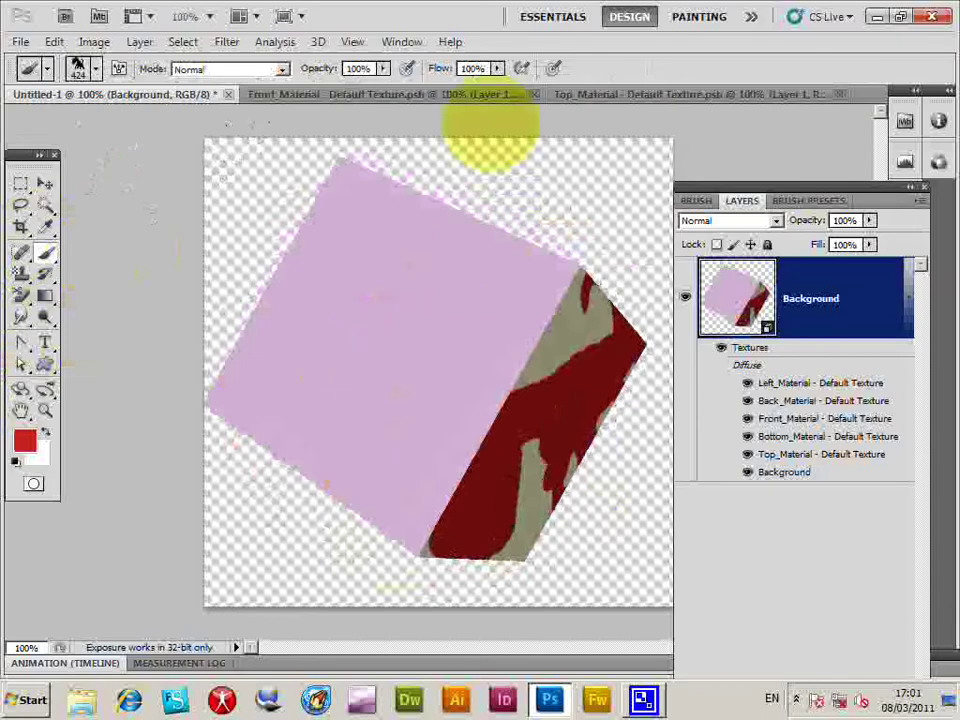
pyautogui.rightClick(429, 332)
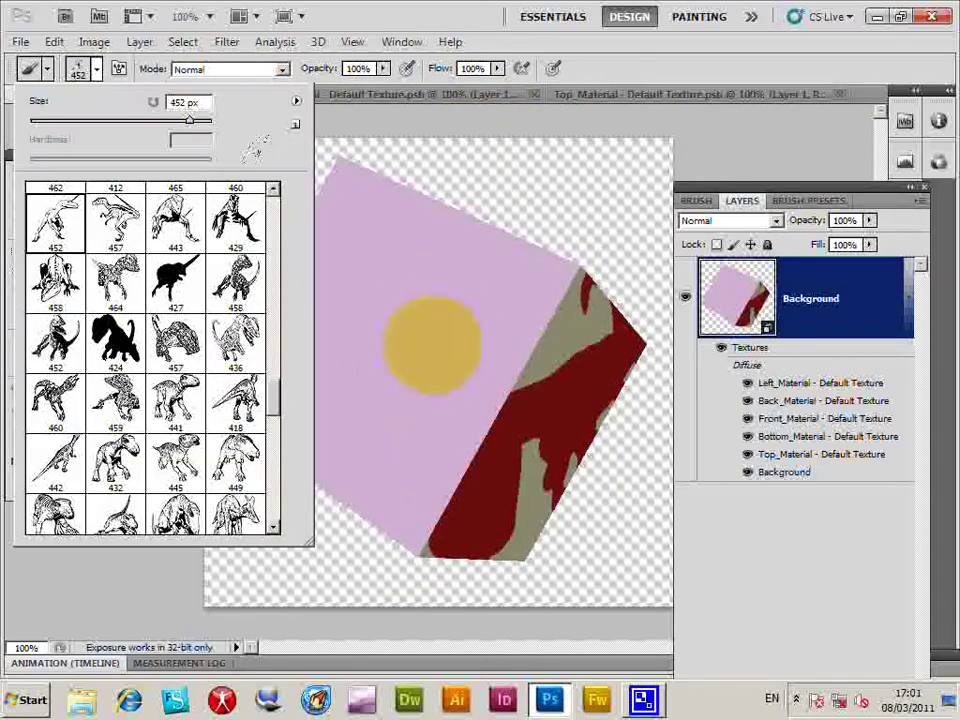
pyautogui.press('Return')
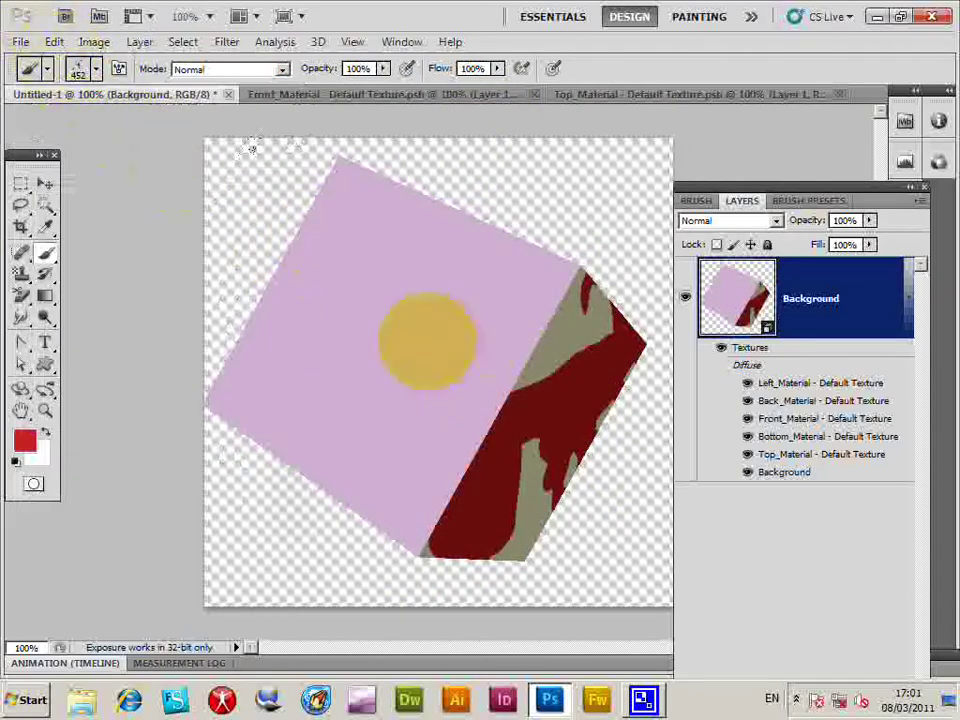
pyautogui.click(425, 345)
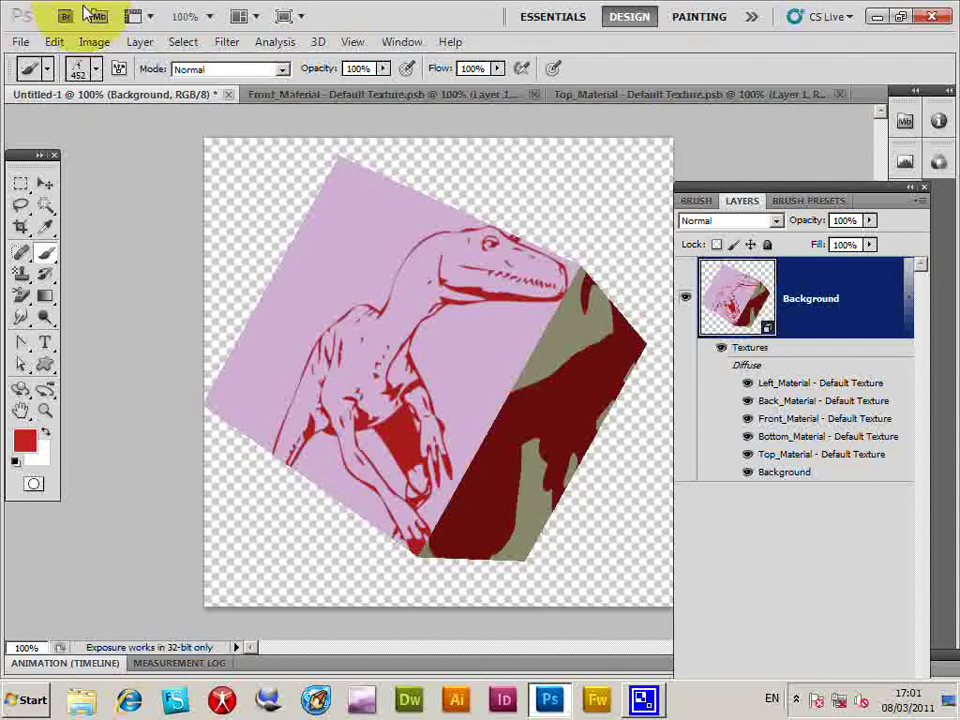
# - Run Layer > Flatten Image and confirm, merging all layers into Background
pyautogui.click(318, 42)
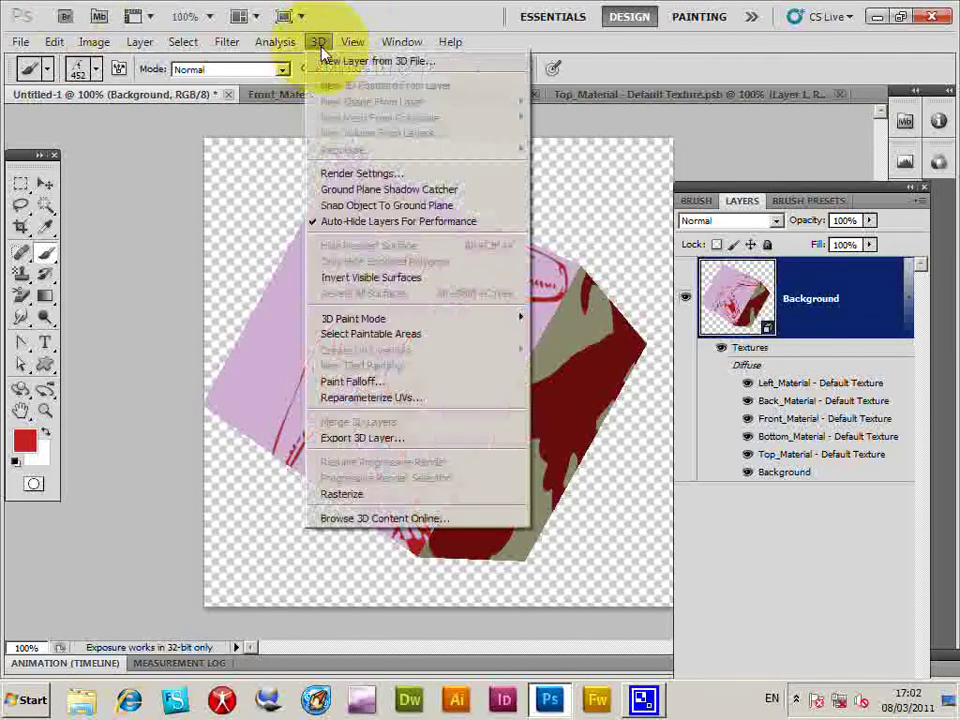
pyautogui.click(118, 108)
pyautogui.click(139, 42)
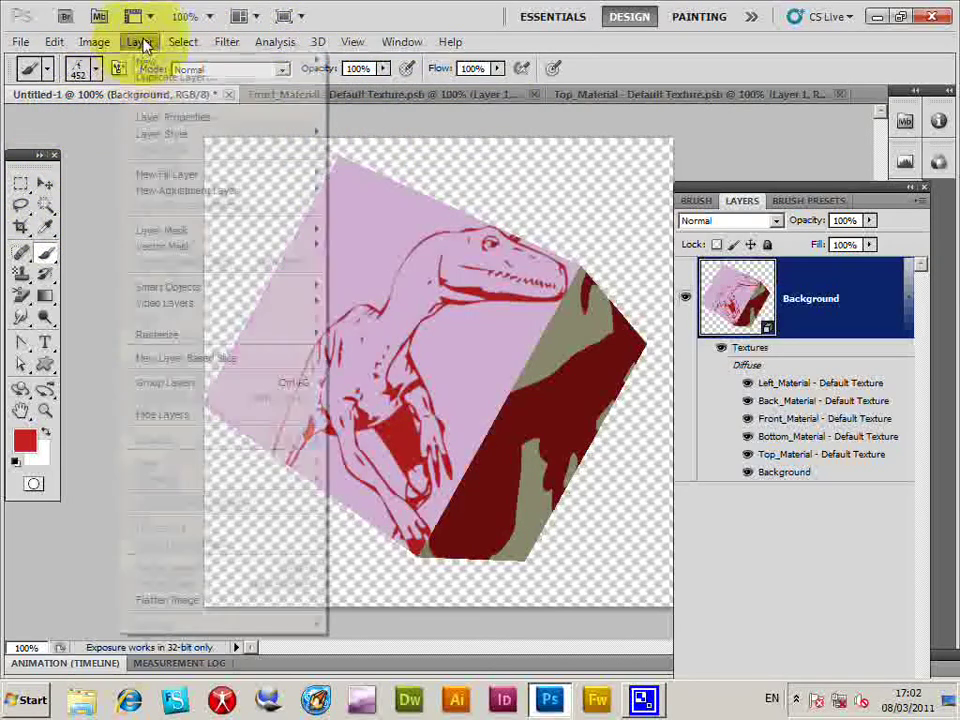
pyautogui.click(165, 600)
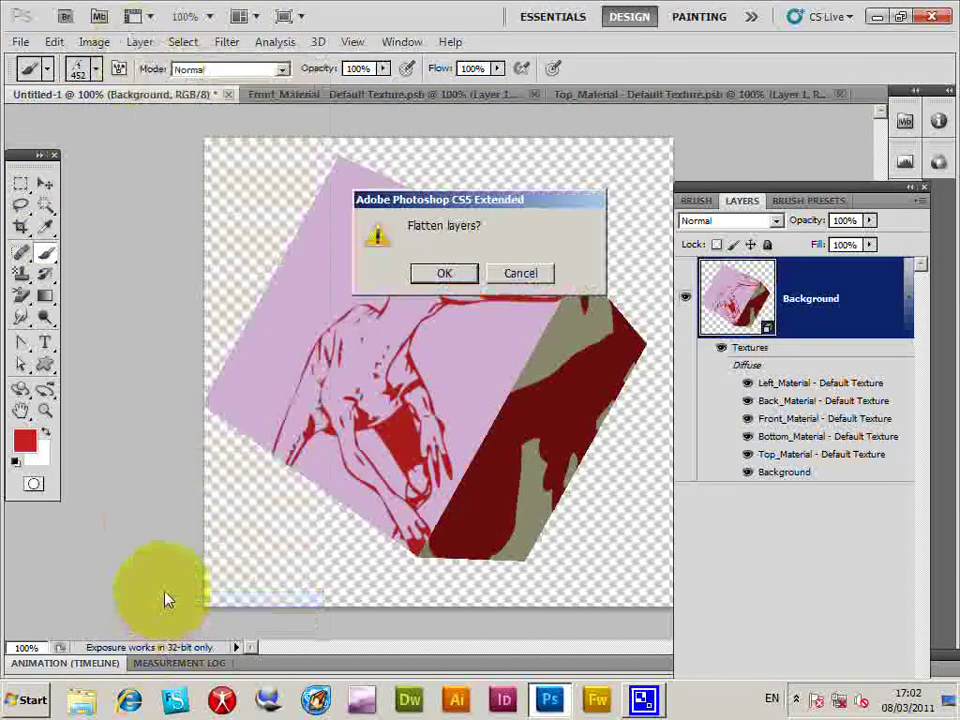
pyautogui.click(445, 273)
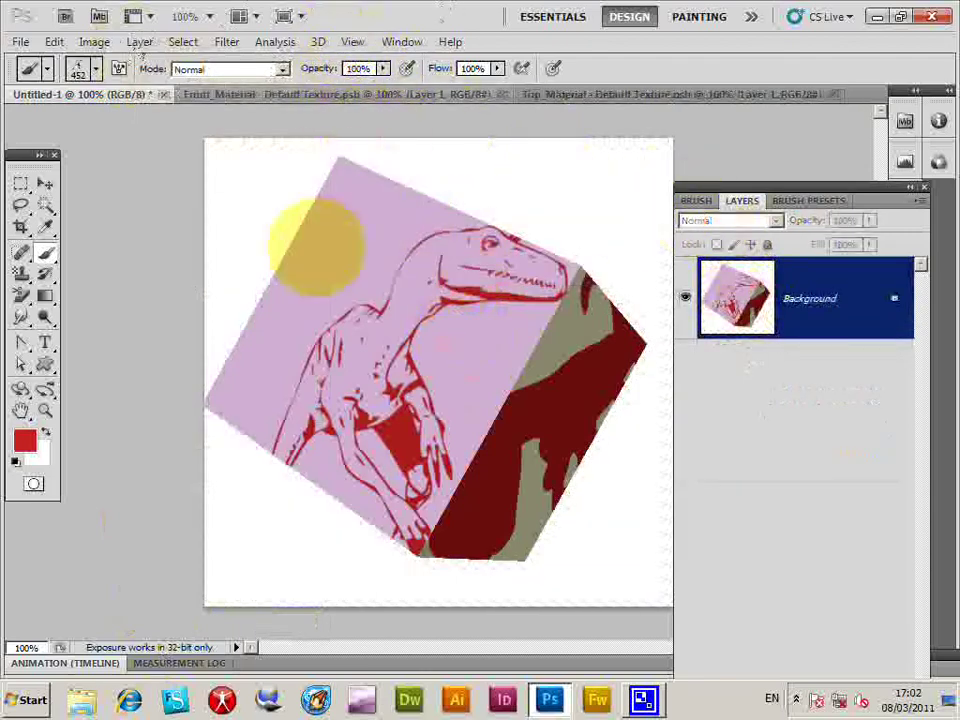
# - Open the 3D menu and show the New Shape From Layer choices (Cone, Cube, Sphere)
pyautogui.click(318, 42)
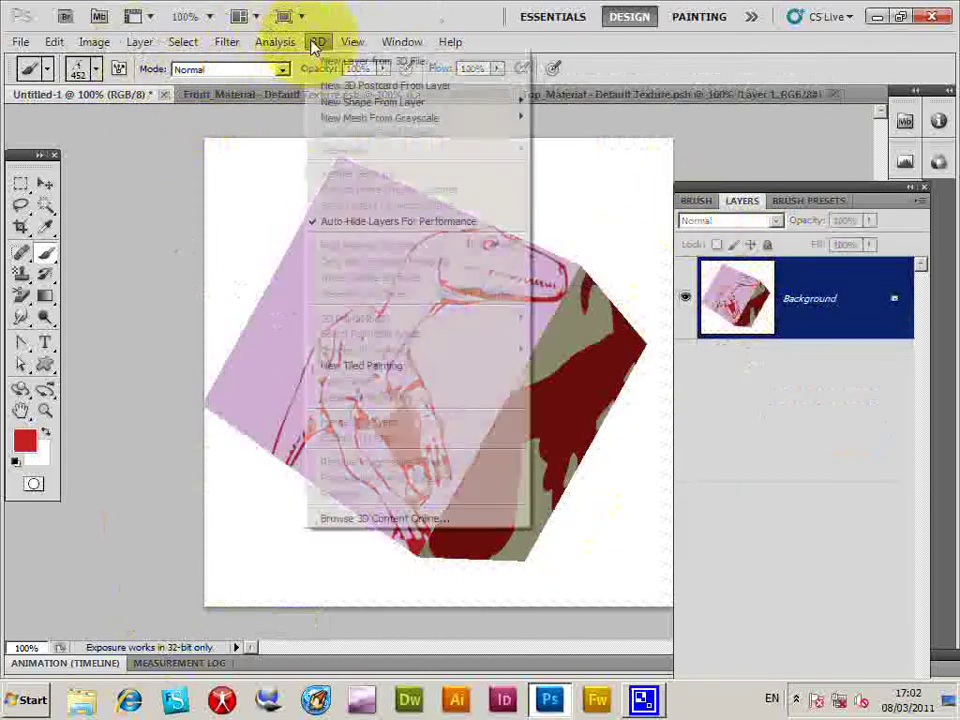
pyautogui.moveTo(340, 102)
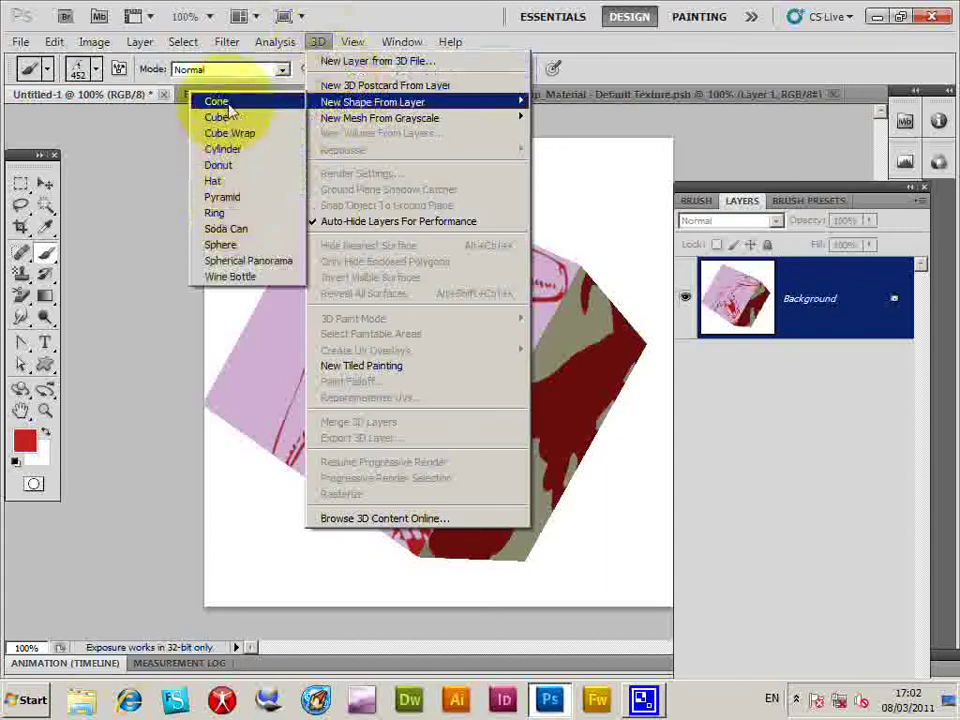